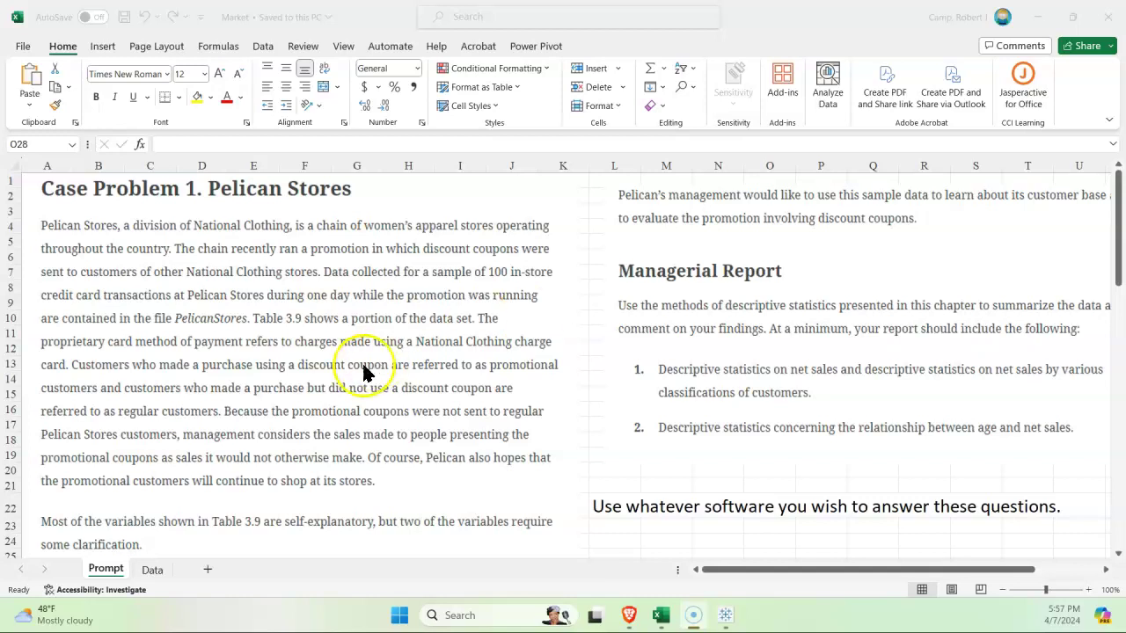
- Create a pivot table on a new worksheet from the customer table on the Data sheet
scroll(217, 470, down, 1)
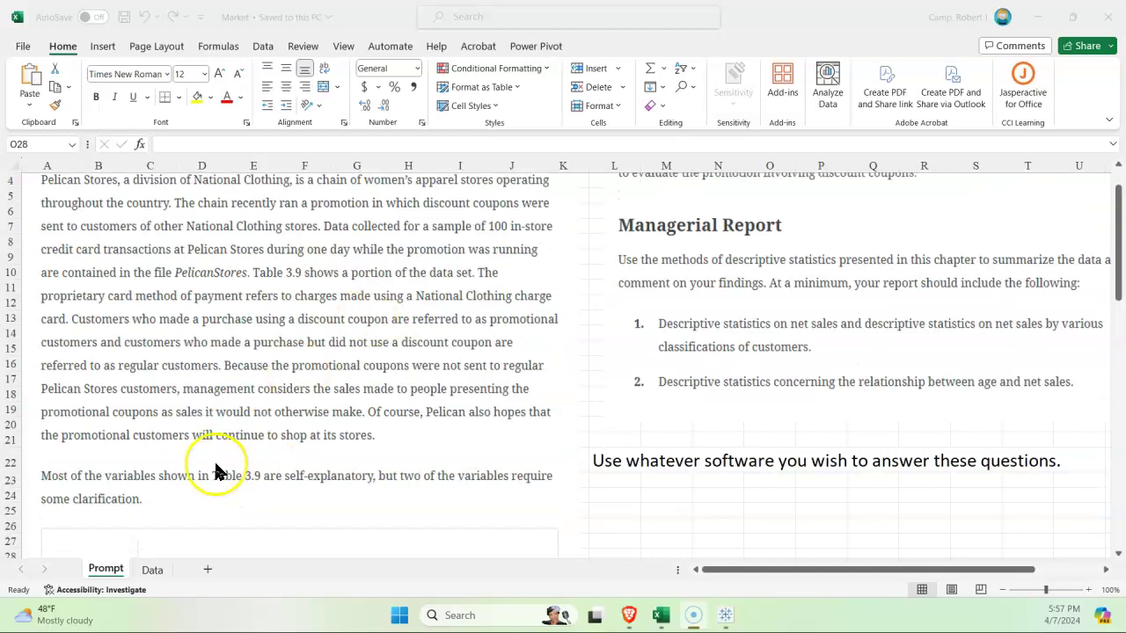
click(151, 572)
click(208, 273)
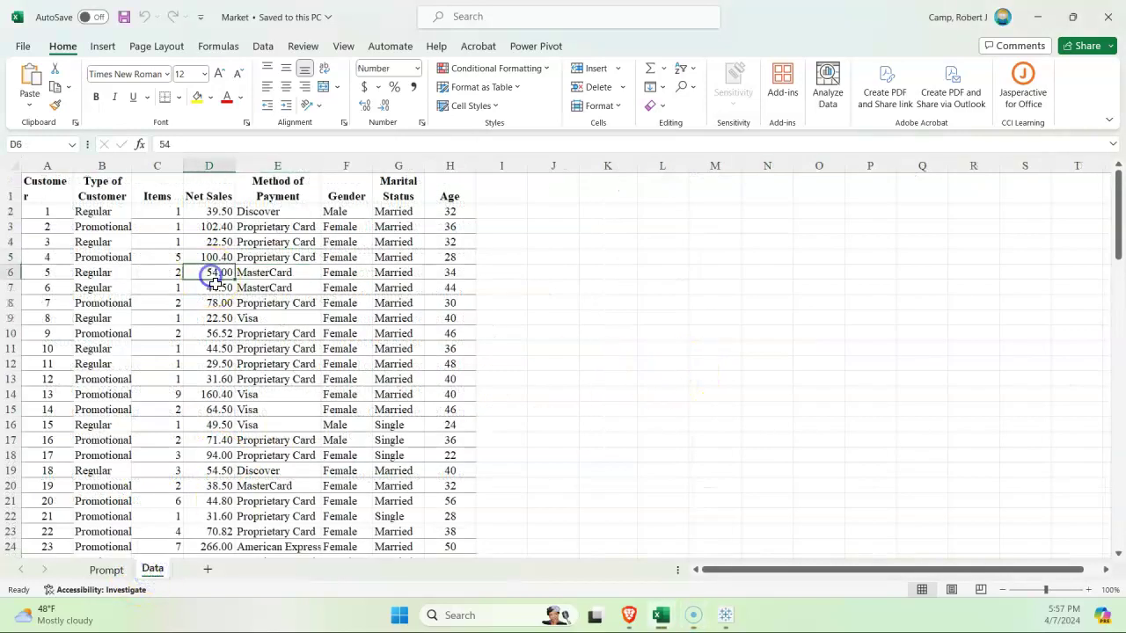
click(102, 47)
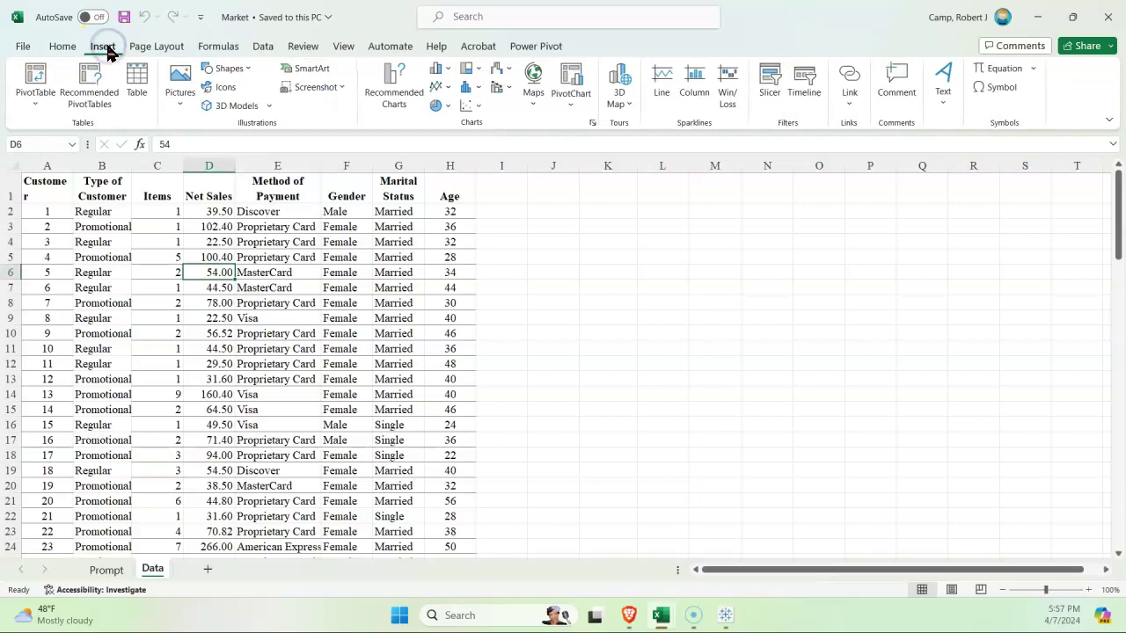
click(34, 104)
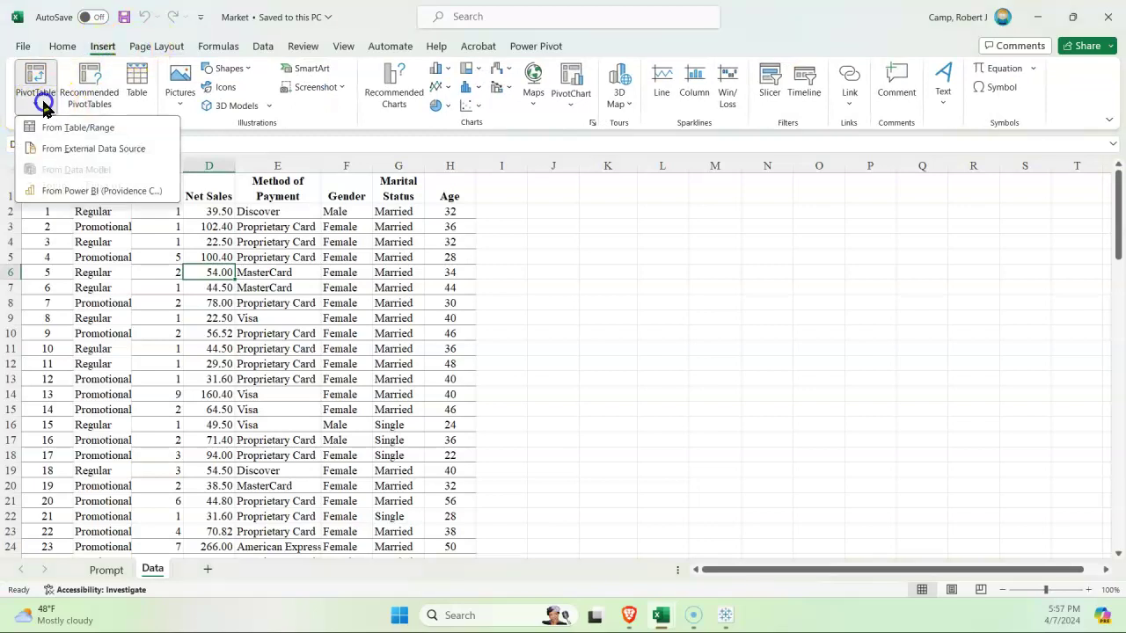
click(57, 132)
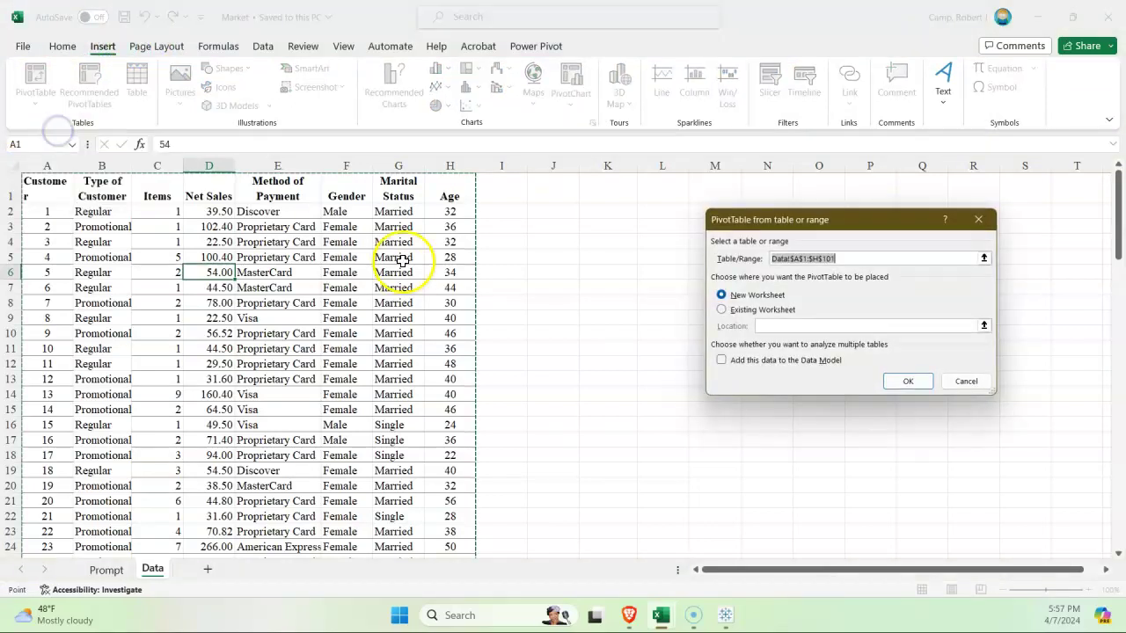
click(899, 380)
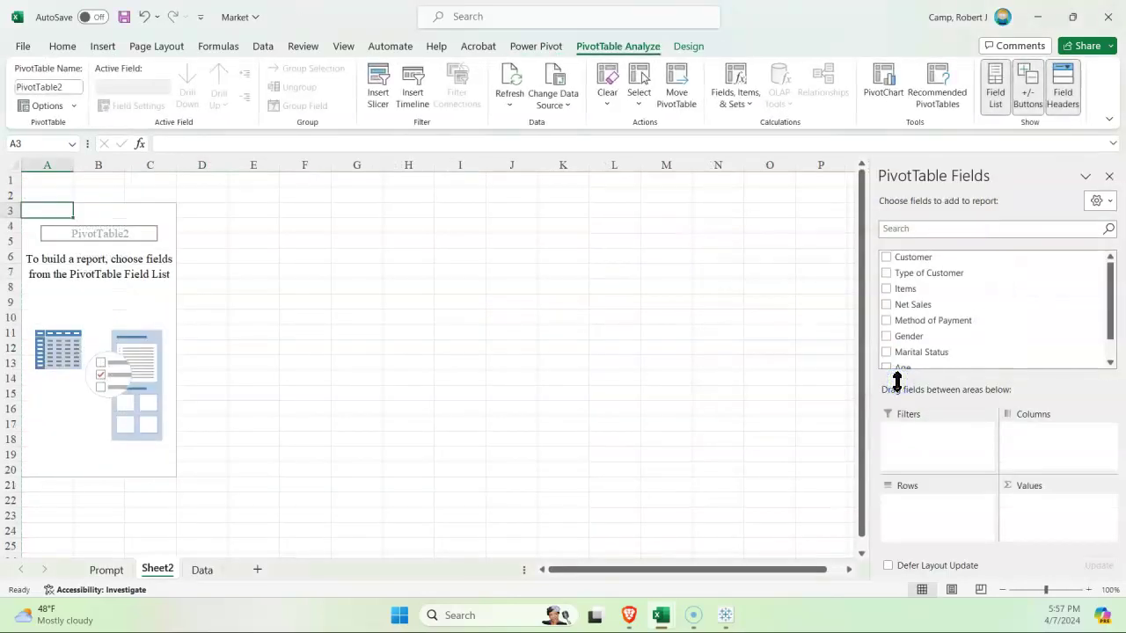
- Add Net Sales to Values, giving a Sum of Net Sales of 7760.05
drag(919, 305, 1058, 508)
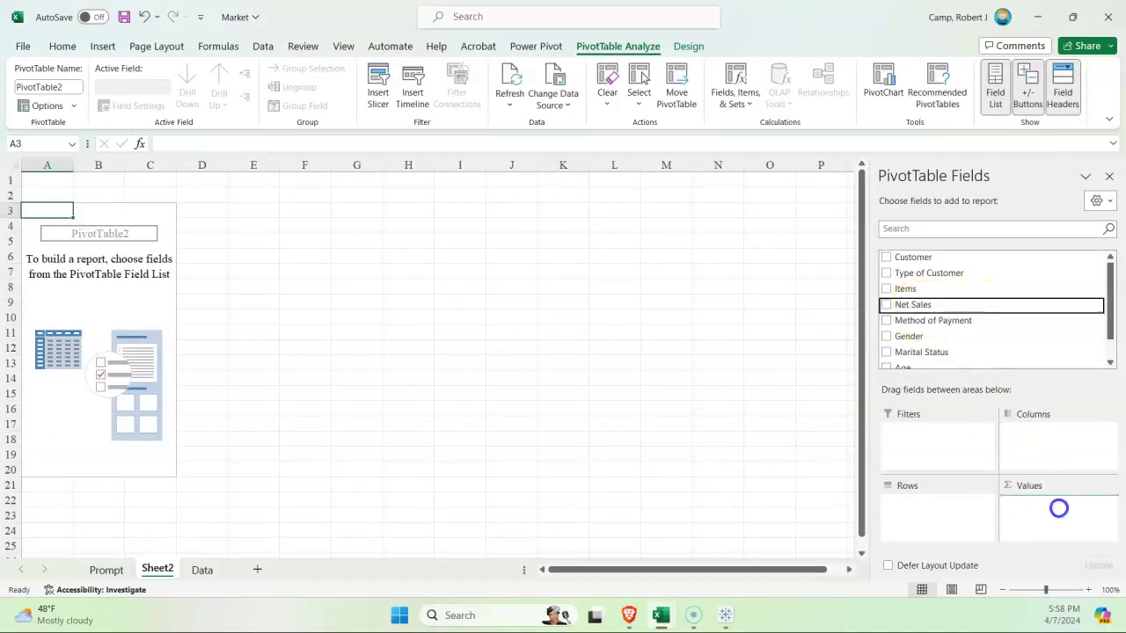
scroll(957, 268, down, 1)
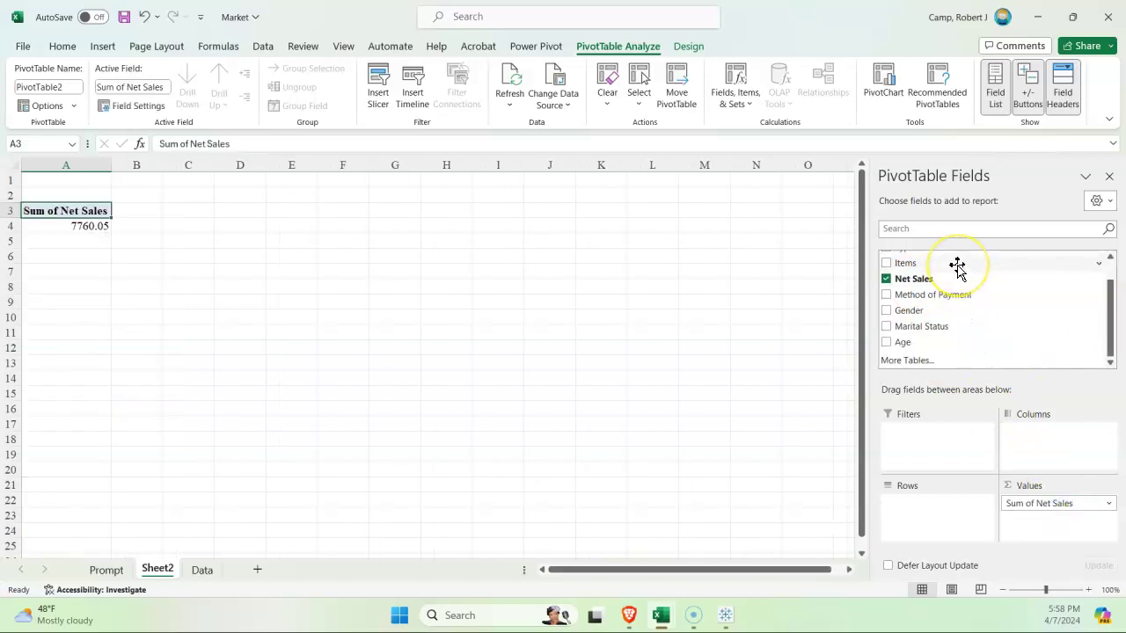
click(947, 264)
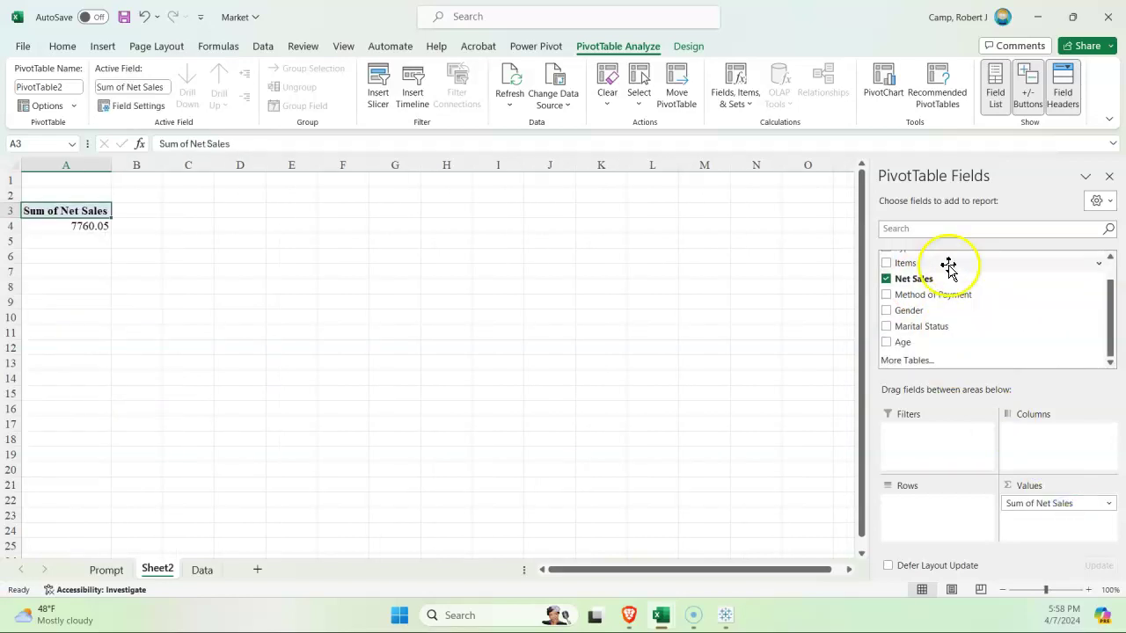
click(76, 217)
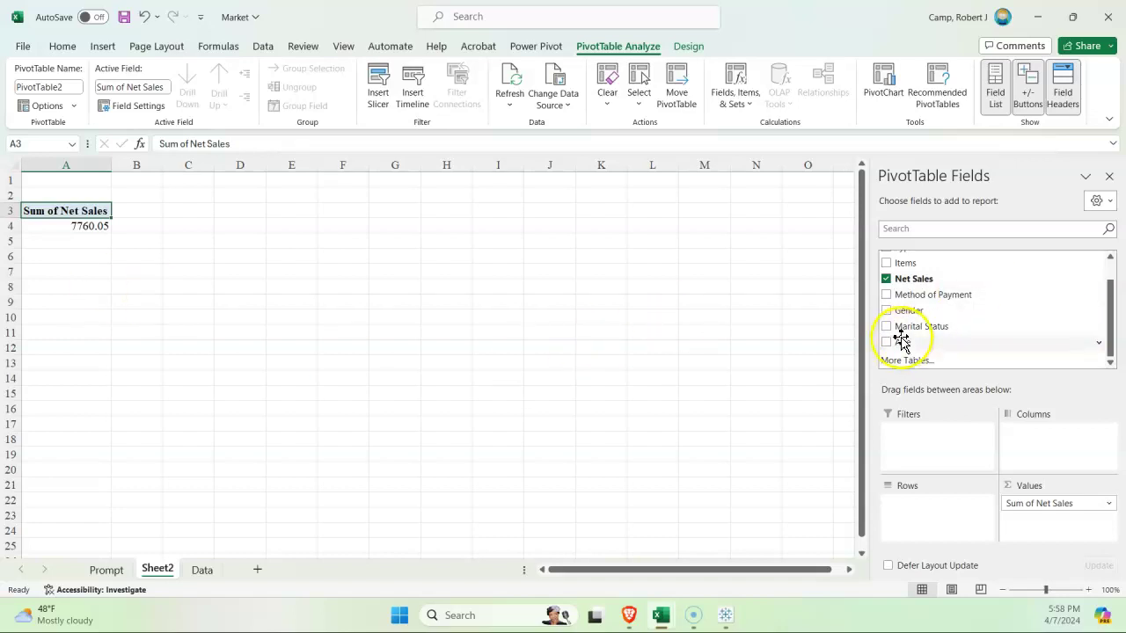
- Put Gender in the pivot rows to split Net Sales into Female 7364.65 and Male 395.4
drag(906, 311, 918, 503)
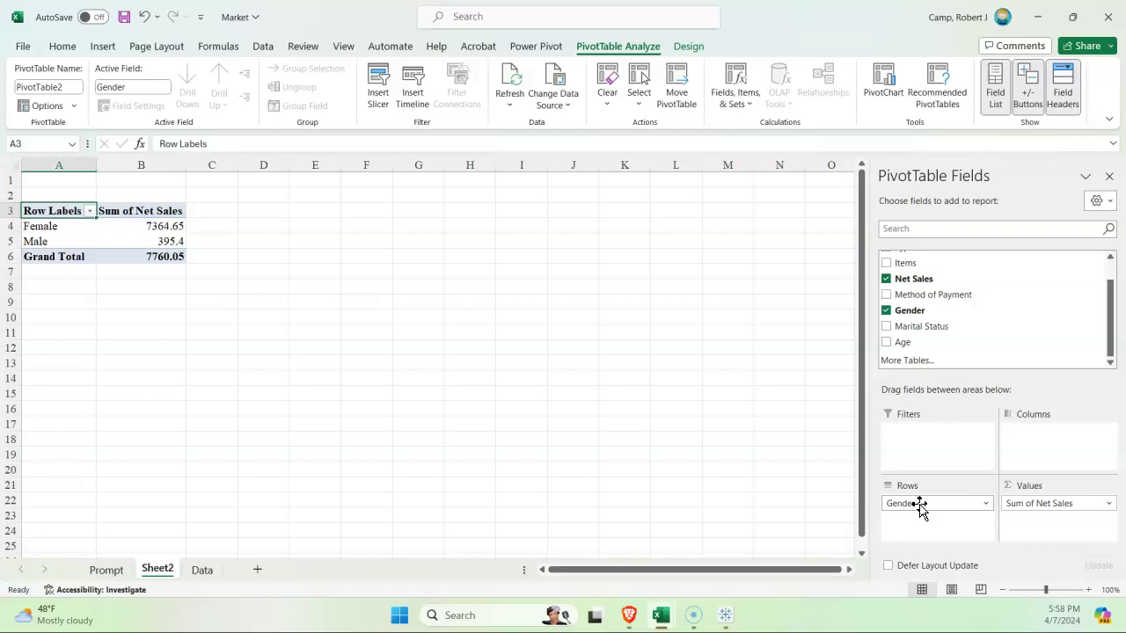
- Change the Net Sales summary from Sum to Average
right_click(151, 241)
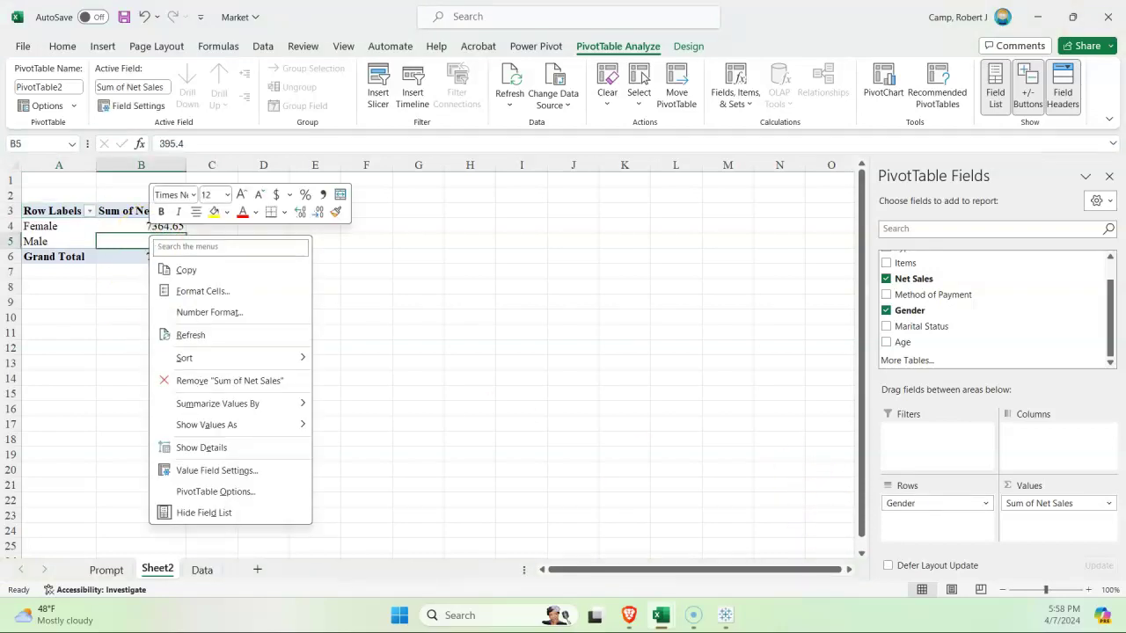
mouse_move(261, 403)
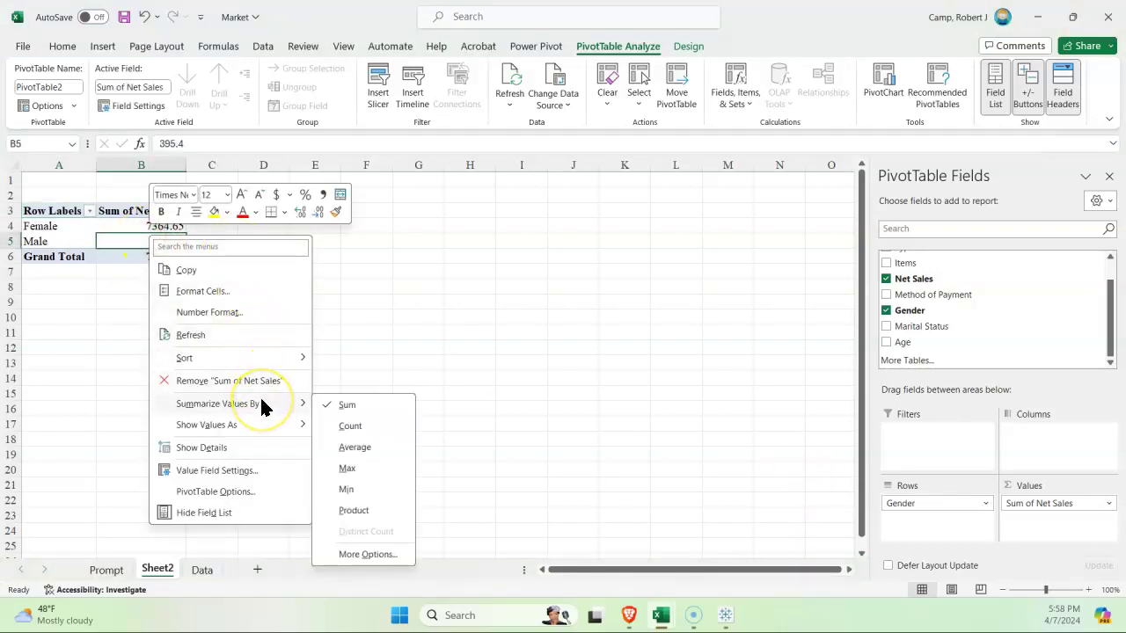
click(359, 447)
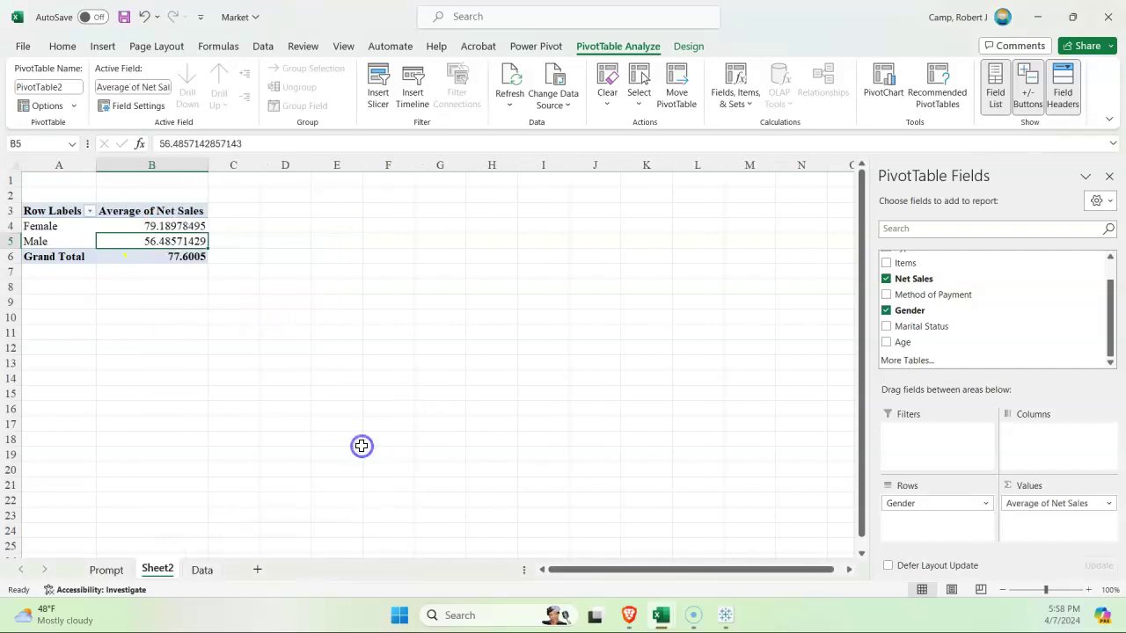
- Format column B as Accounting dollars: Female $79.19, Male $56.49, total $77.60
click(176, 166)
click(23, 46)
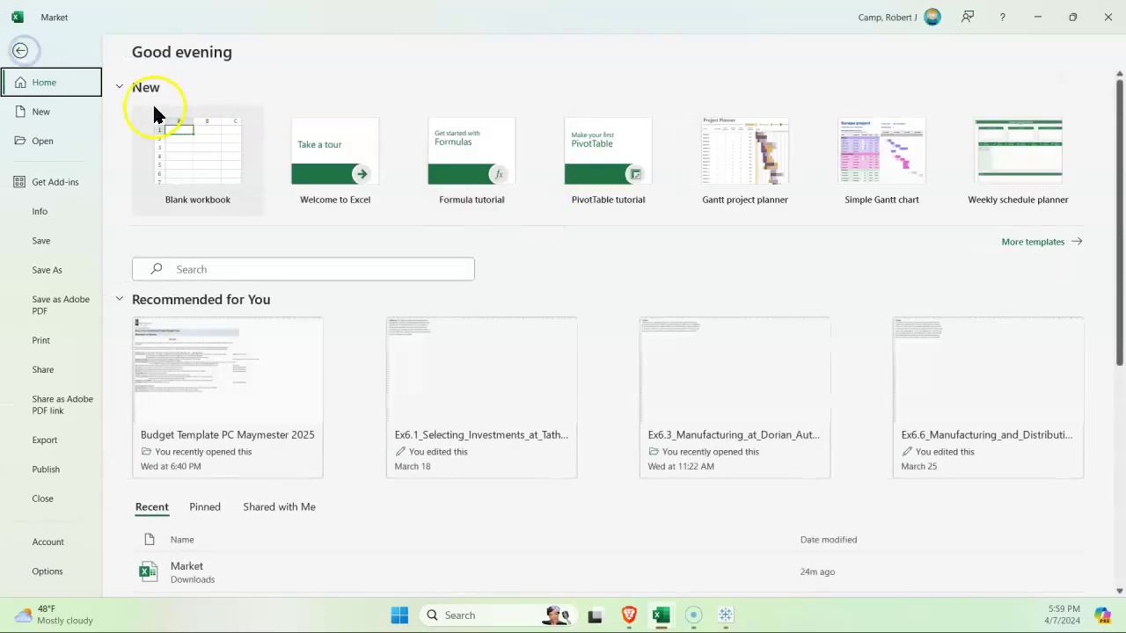
click(20, 48)
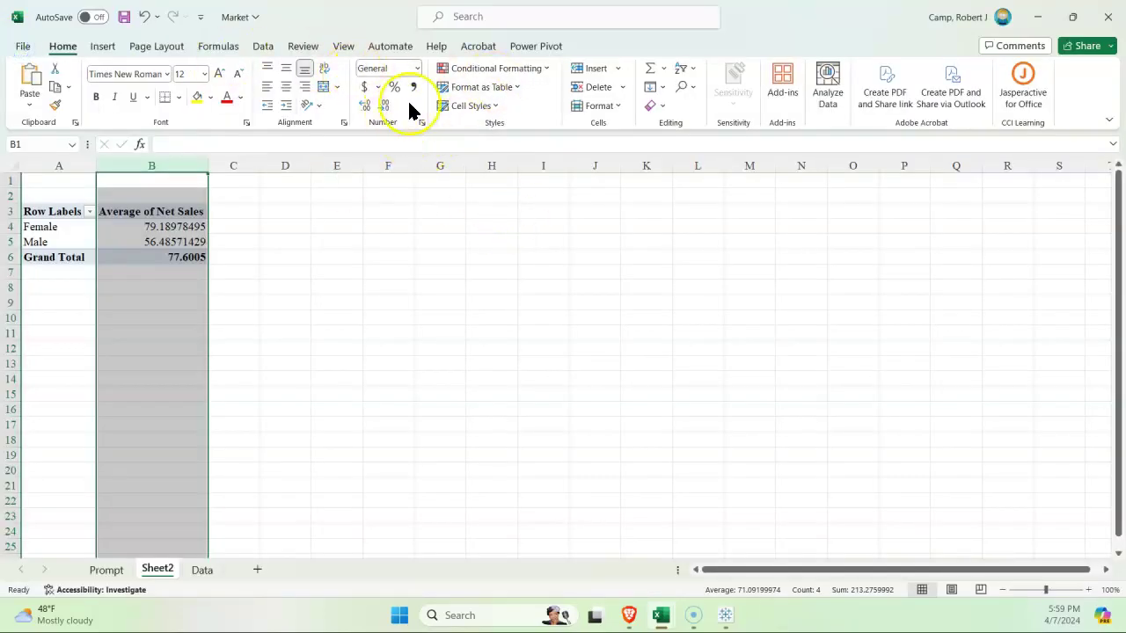
click(365, 88)
click(288, 301)
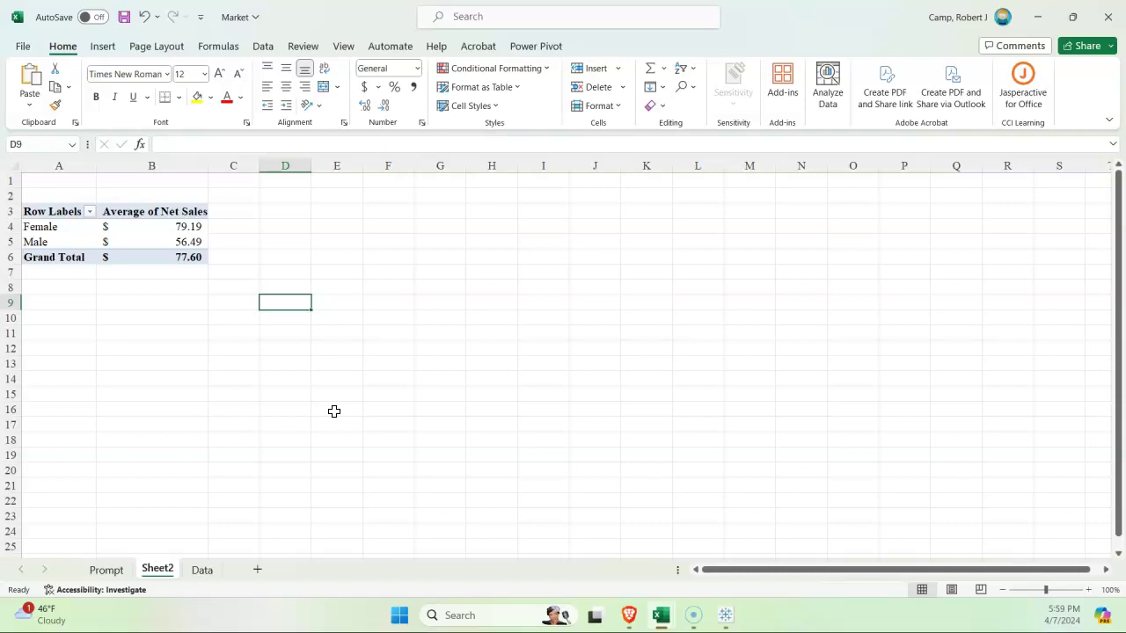
- Add Marital Status under Gender in the pivot table rows
click(73, 241)
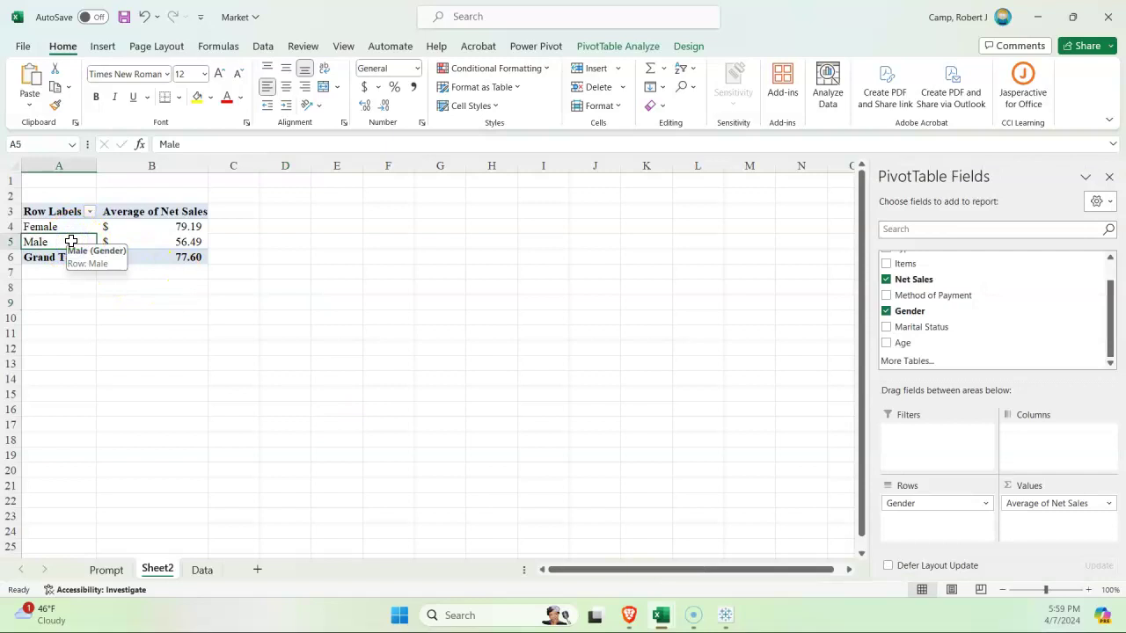
scroll(616, 316, down, 1)
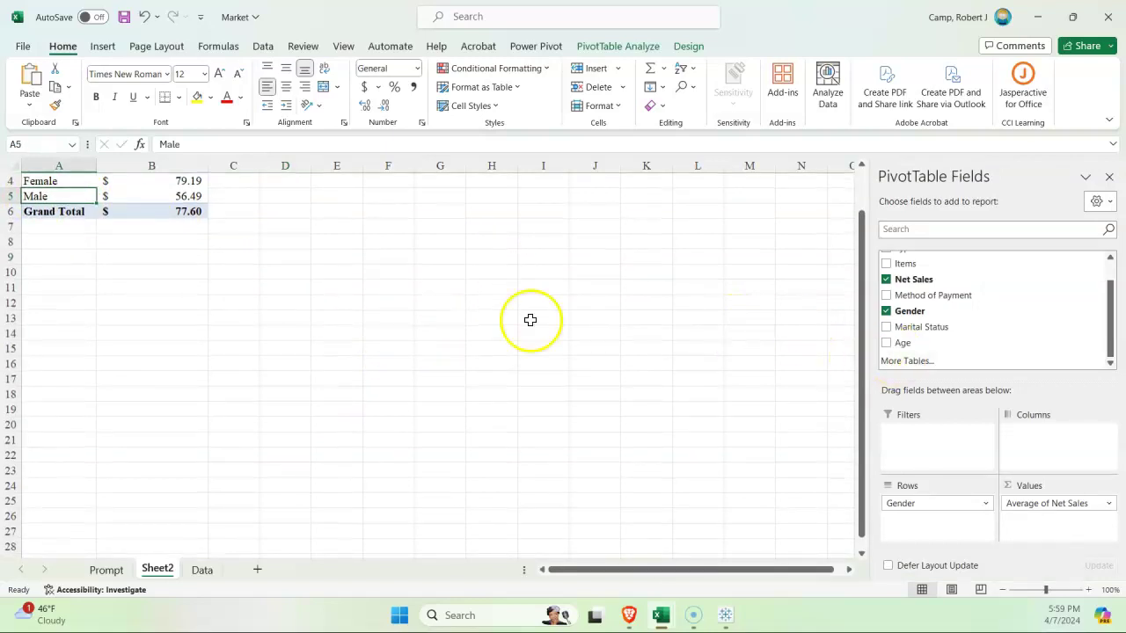
scroll(704, 352, up, 1)
drag(929, 332, 945, 519)
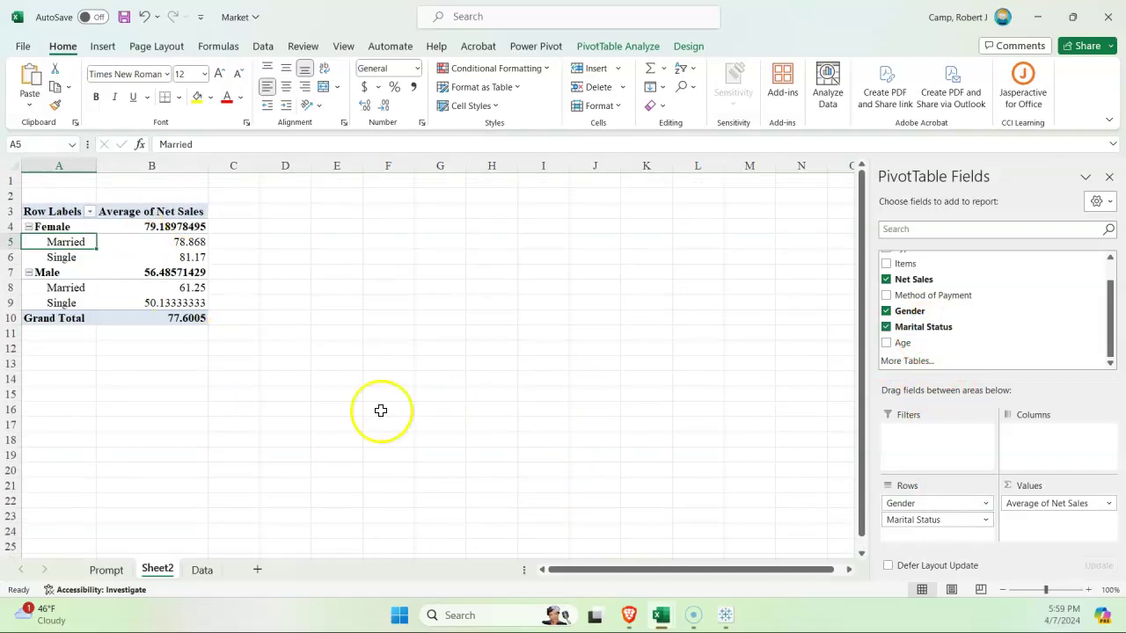
- Reapply Accounting dollar format to column B and discard a stray formula in G10
click(147, 166)
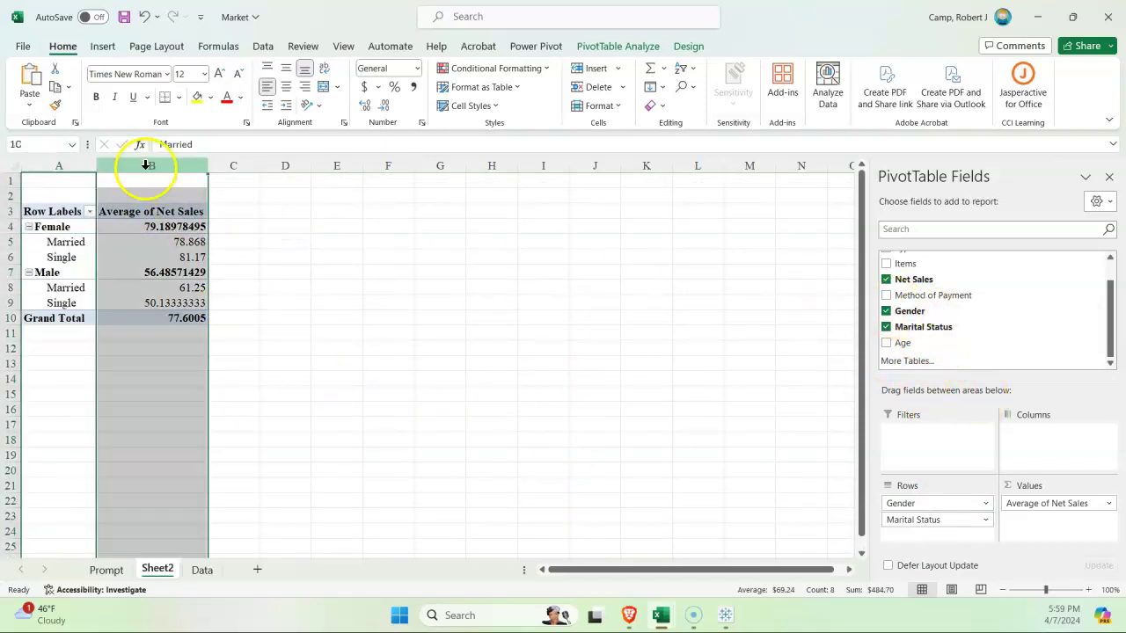
click(363, 87)
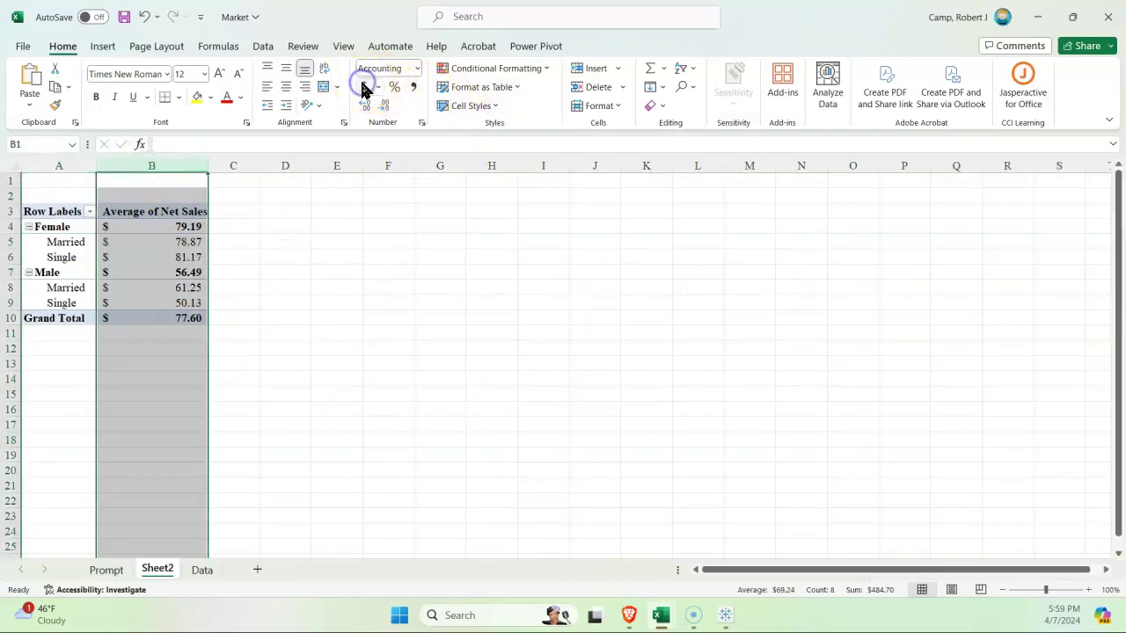
click(441, 320)
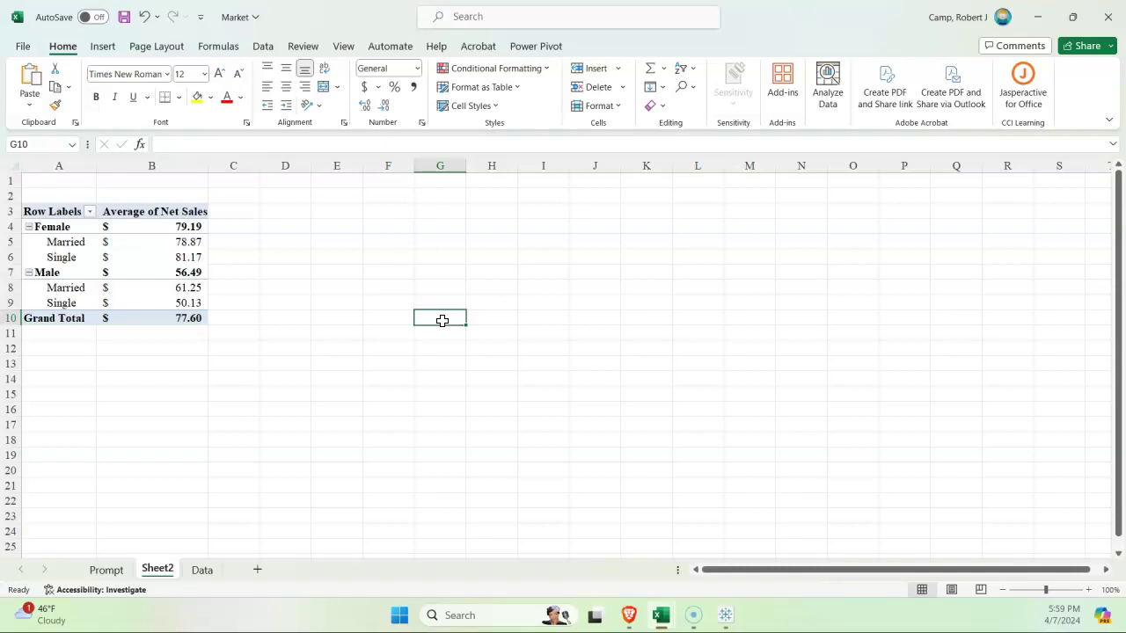
text(+)
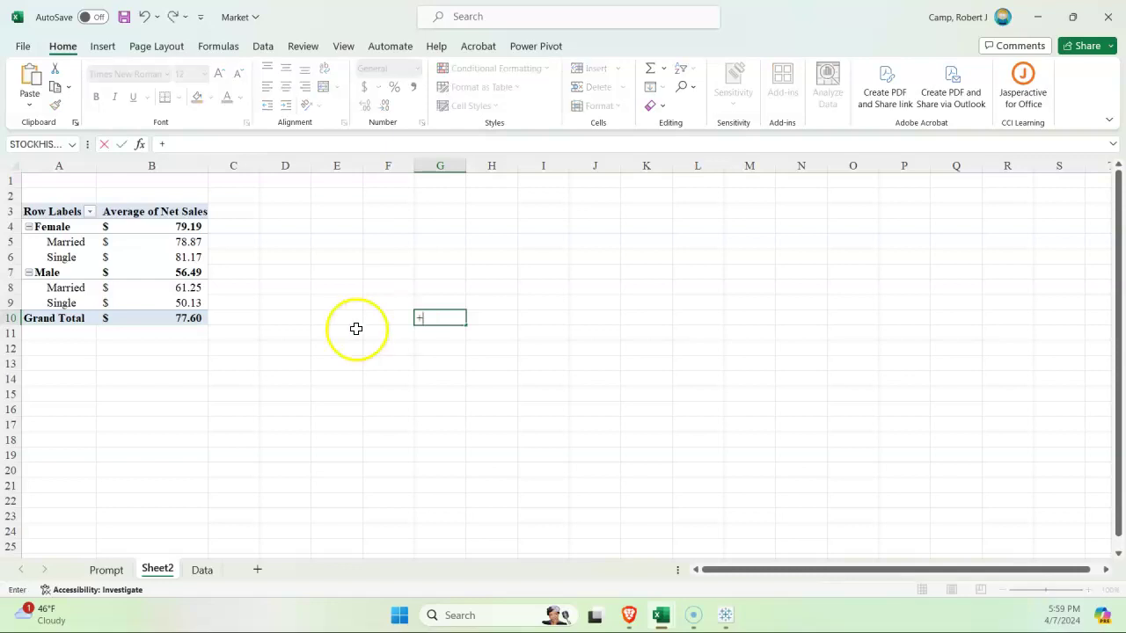
click(88, 302)
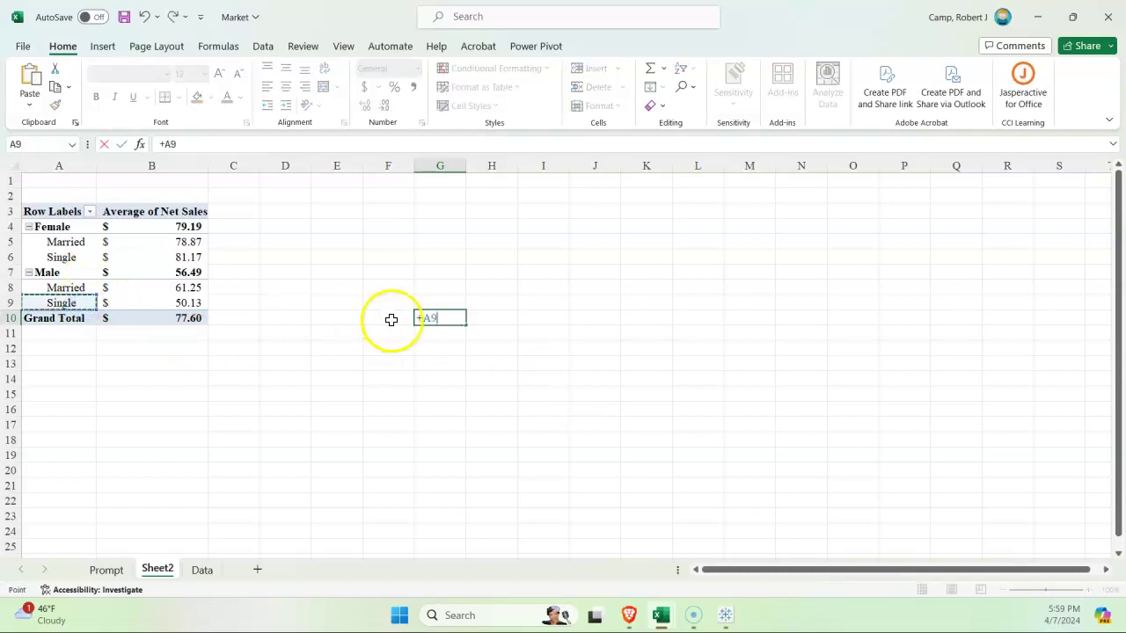
key(Escape)
click(133, 258)
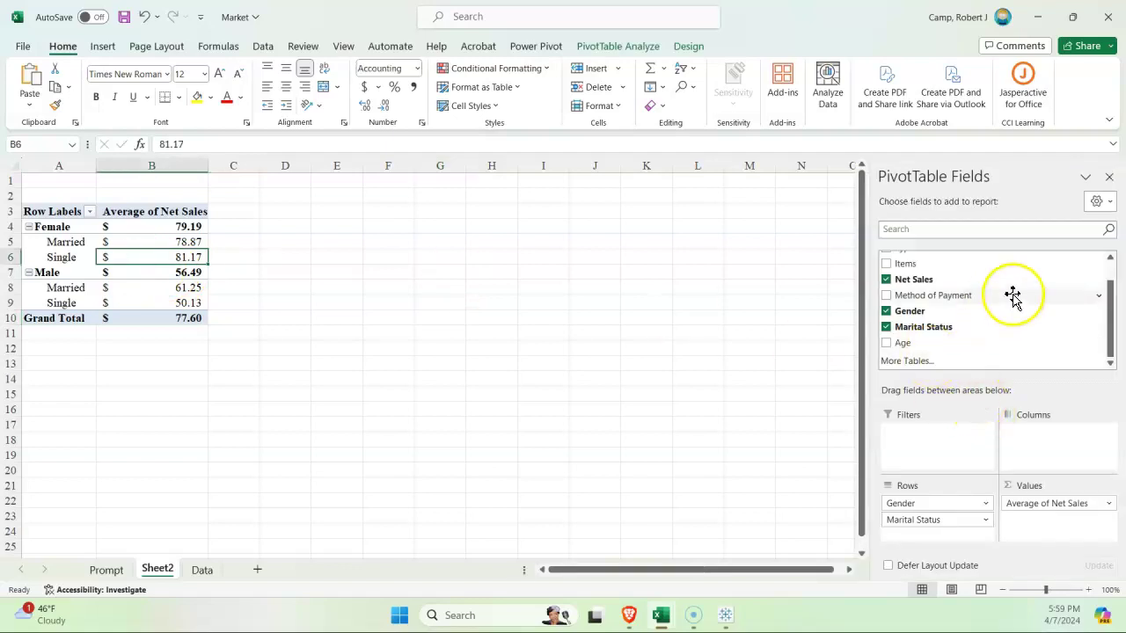
- Add Type of Customer under Marital Status and format the new averages as Accounting dollars
scroll(979, 302, up, 1)
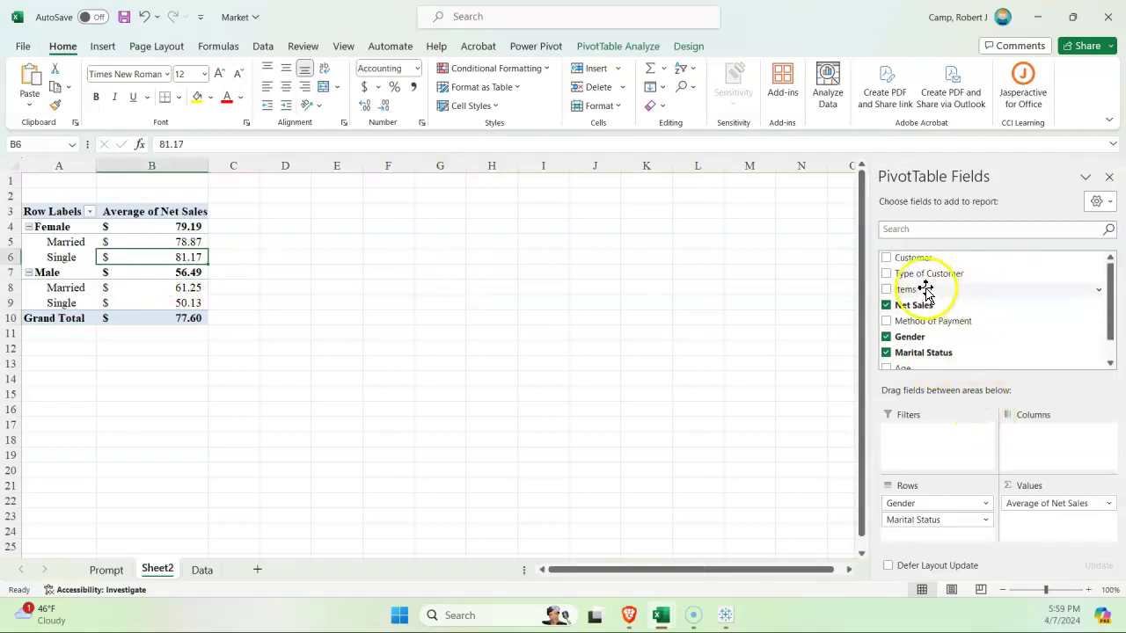
drag(919, 273, 951, 538)
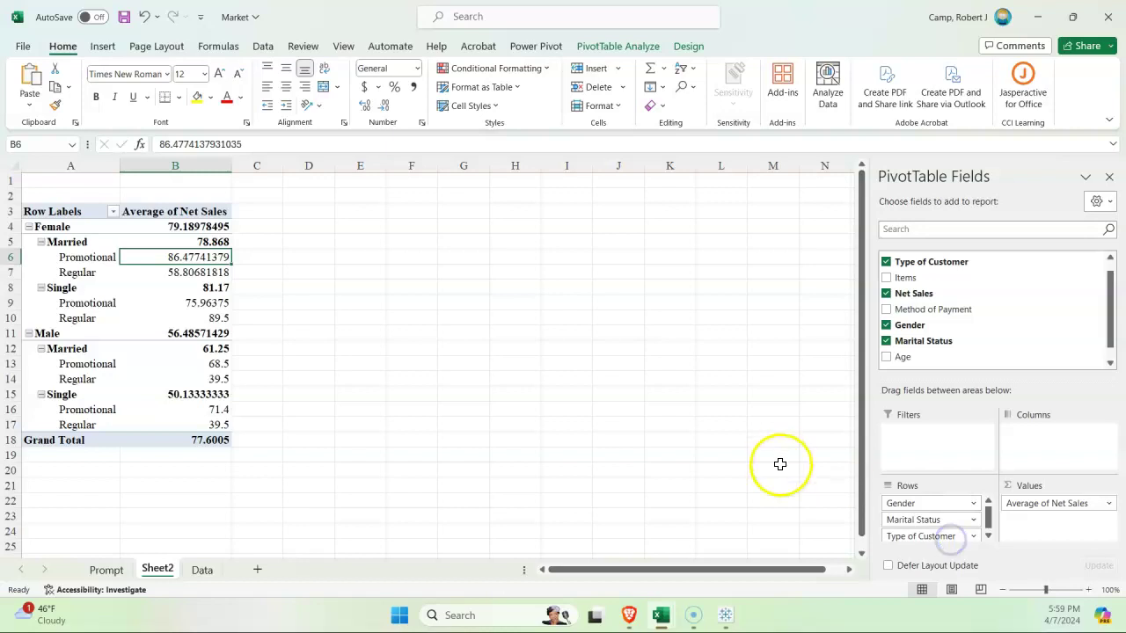
click(148, 165)
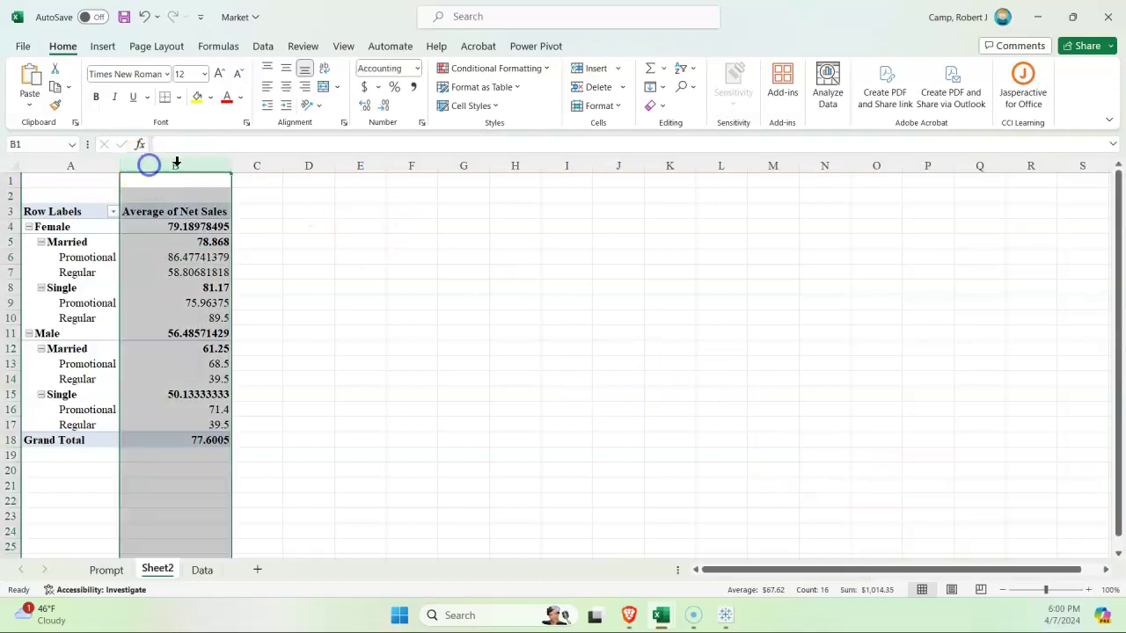
click(364, 87)
scroll(412, 321, down, 1)
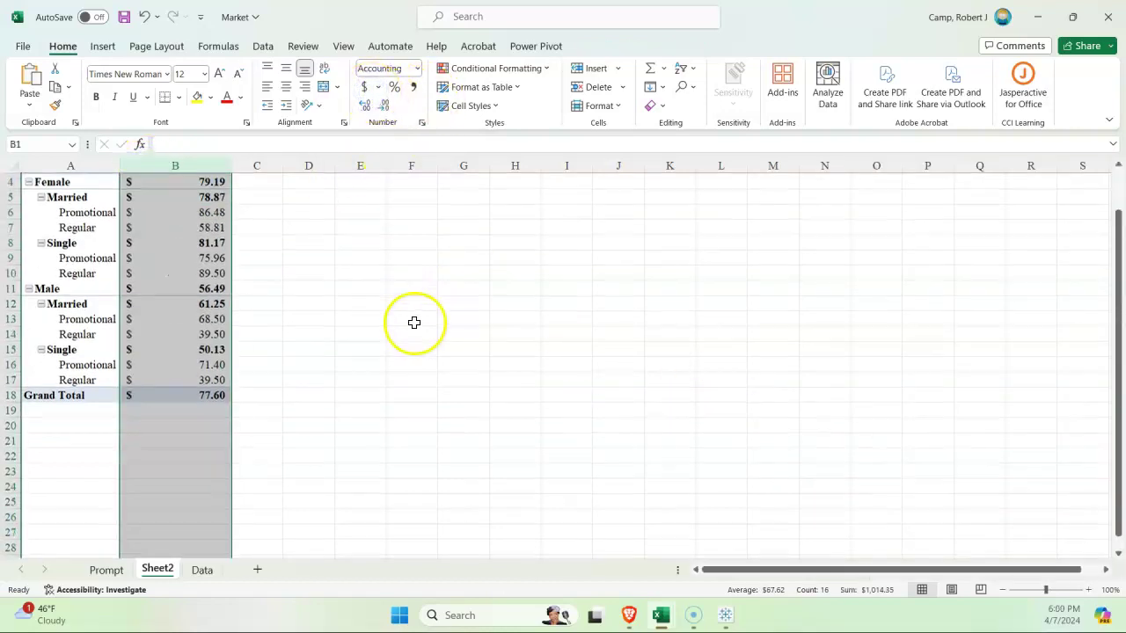
click(364, 322)
scroll(377, 322, up, 1)
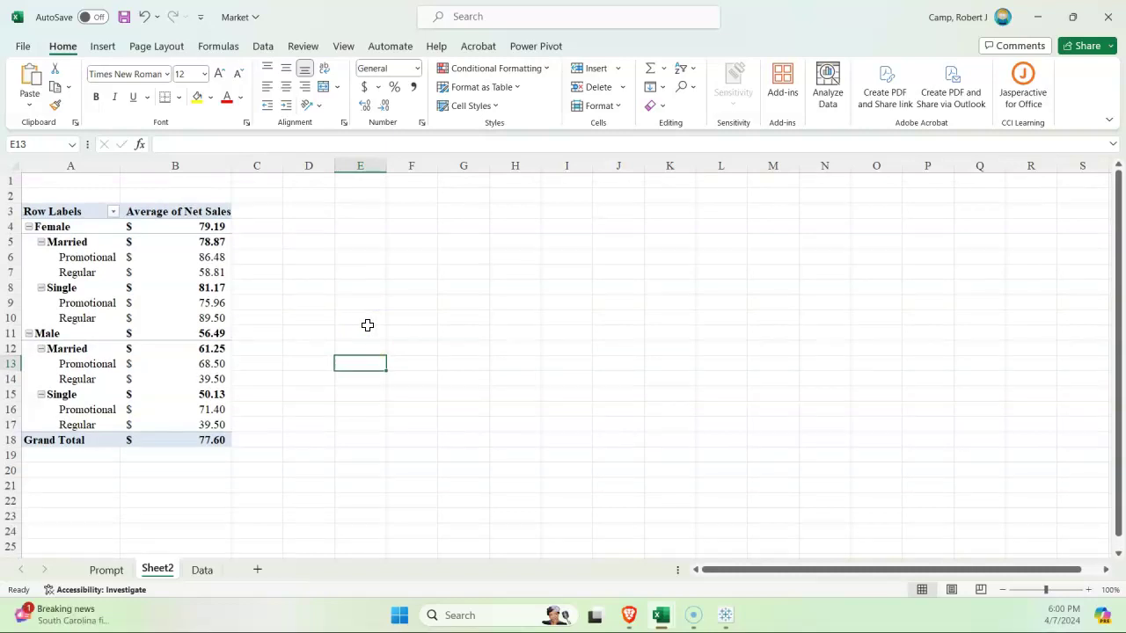
click(193, 318)
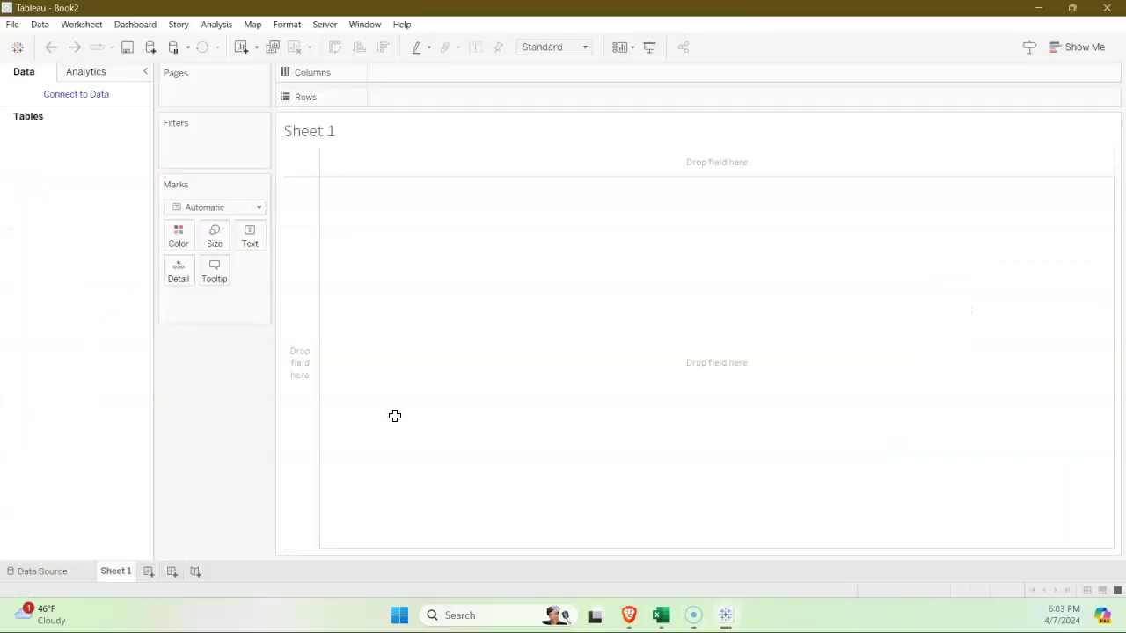
- Connect Tableau to the Excel workbook Data_Example 7.1
key(alt+f)
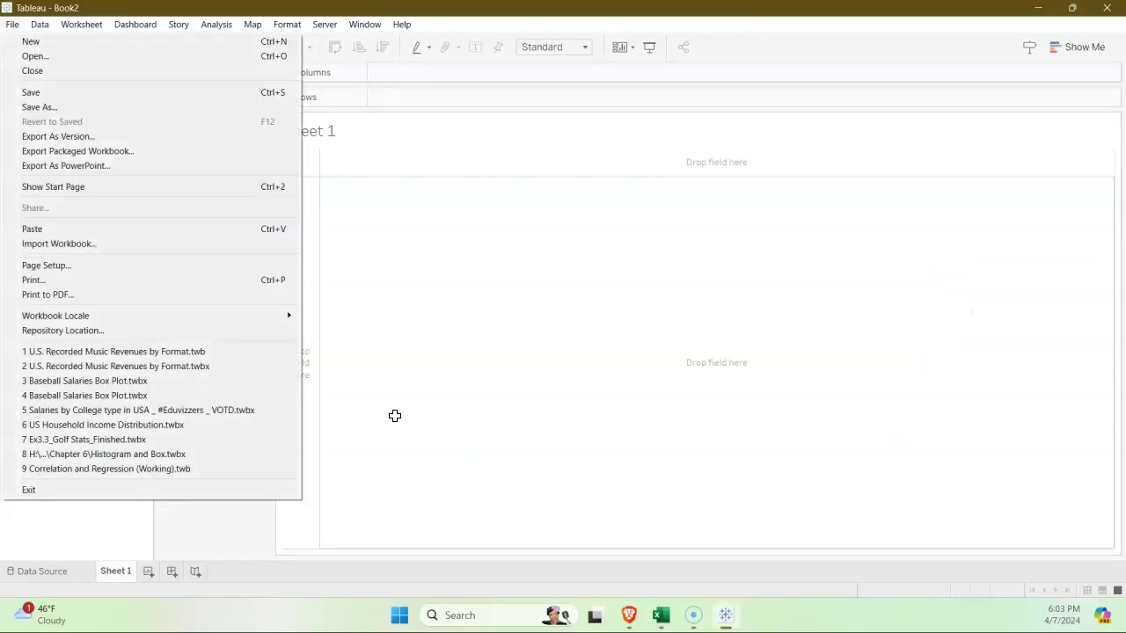
key(Right)
key(Escape)
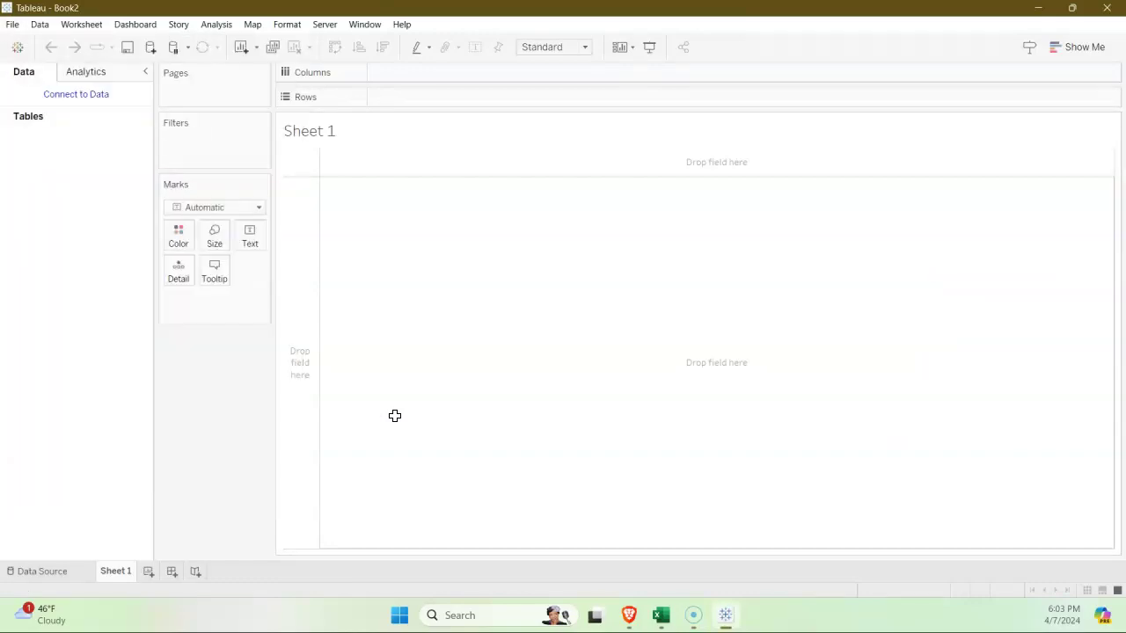
key(ctrl+d)
key(Return)
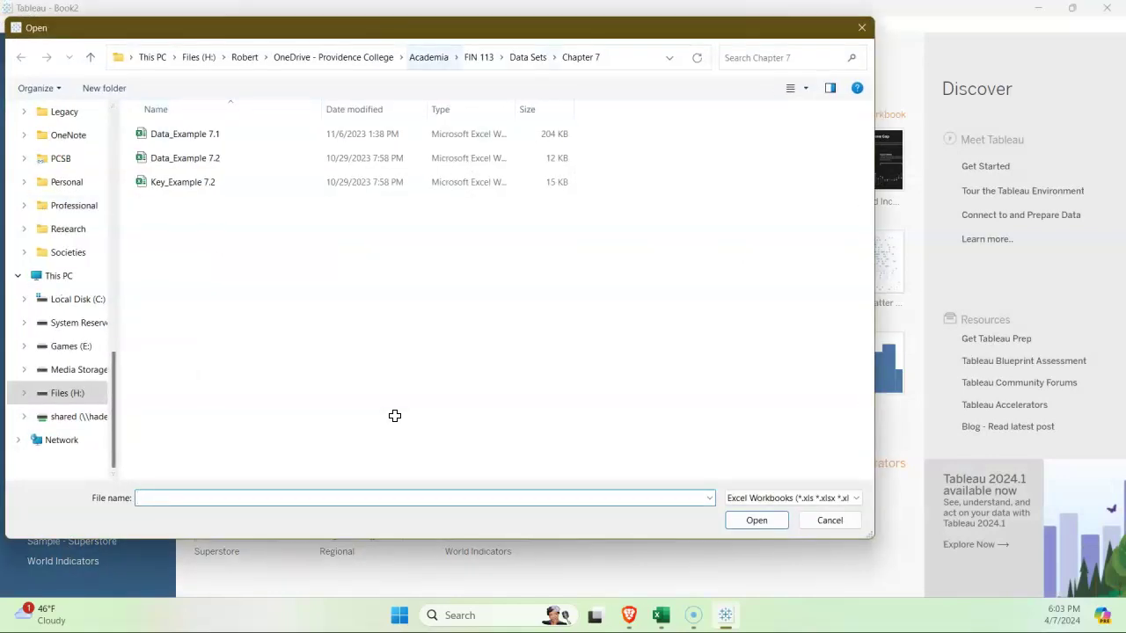
key(Tab)
key(Down)
key(Up)
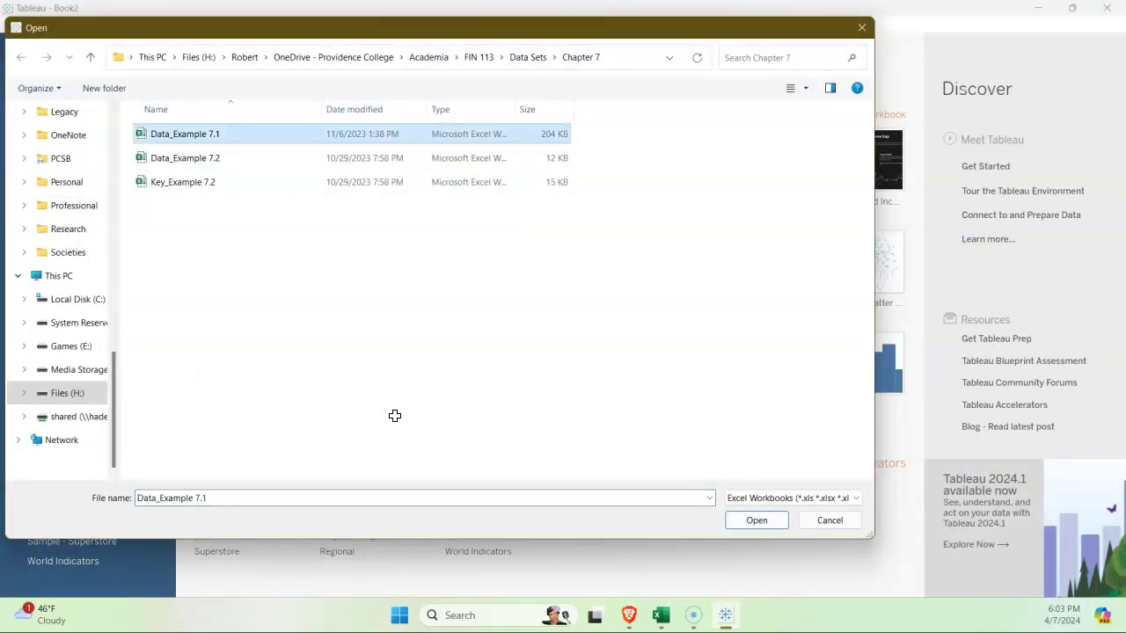
click(756, 520)
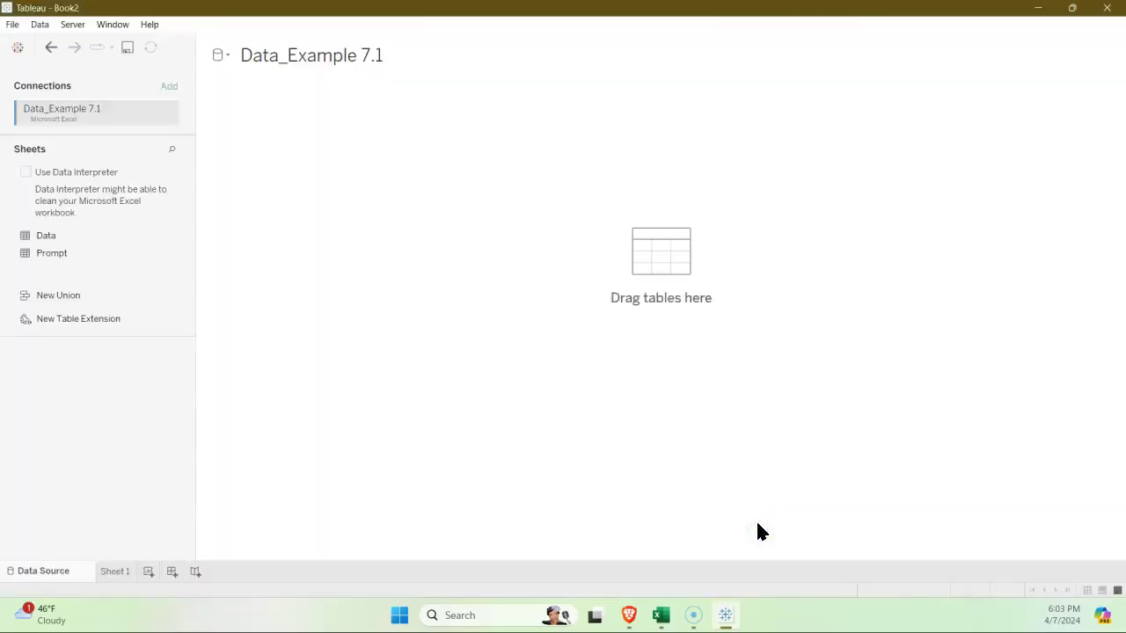
- Add the Data sheet to the data source and switch to Sheet 1
click(138, 204)
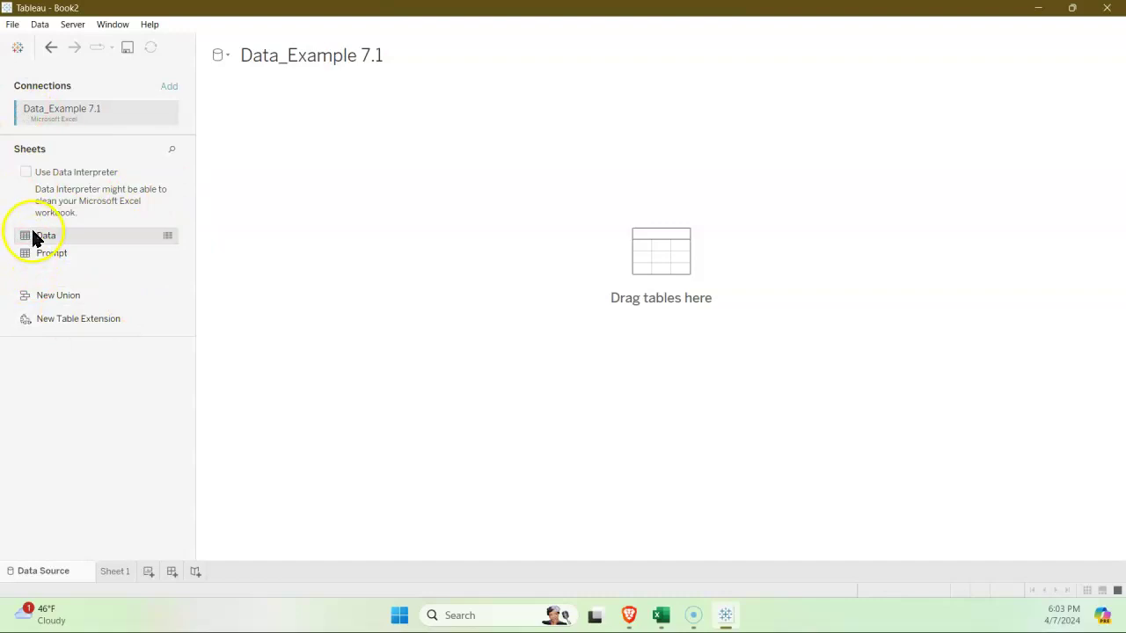
drag(32, 238, 410, 189)
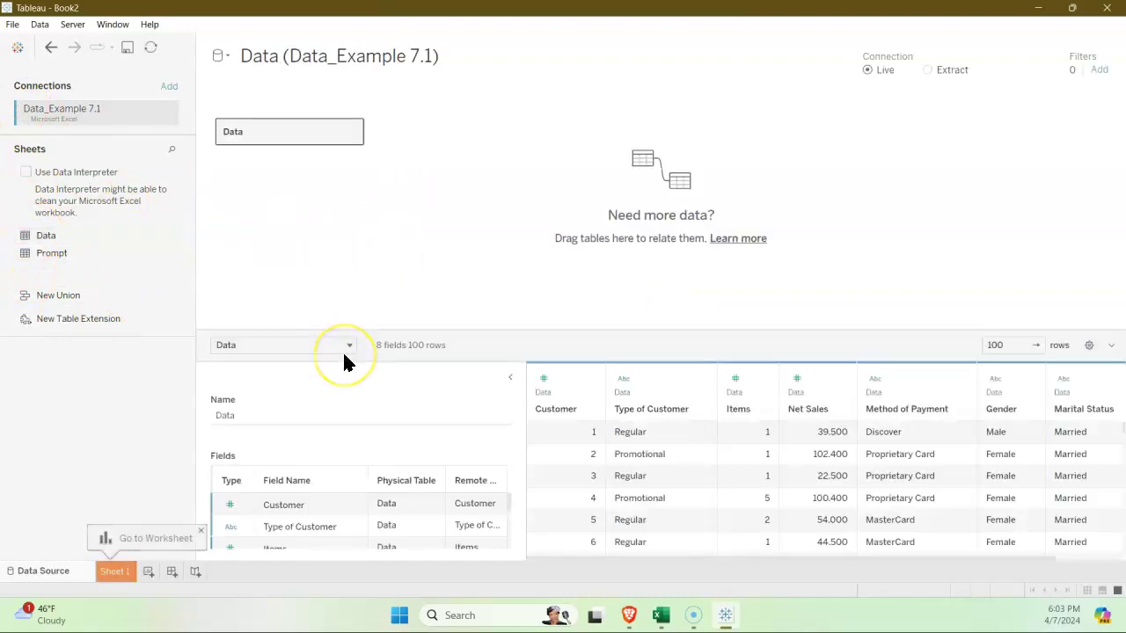
click(114, 571)
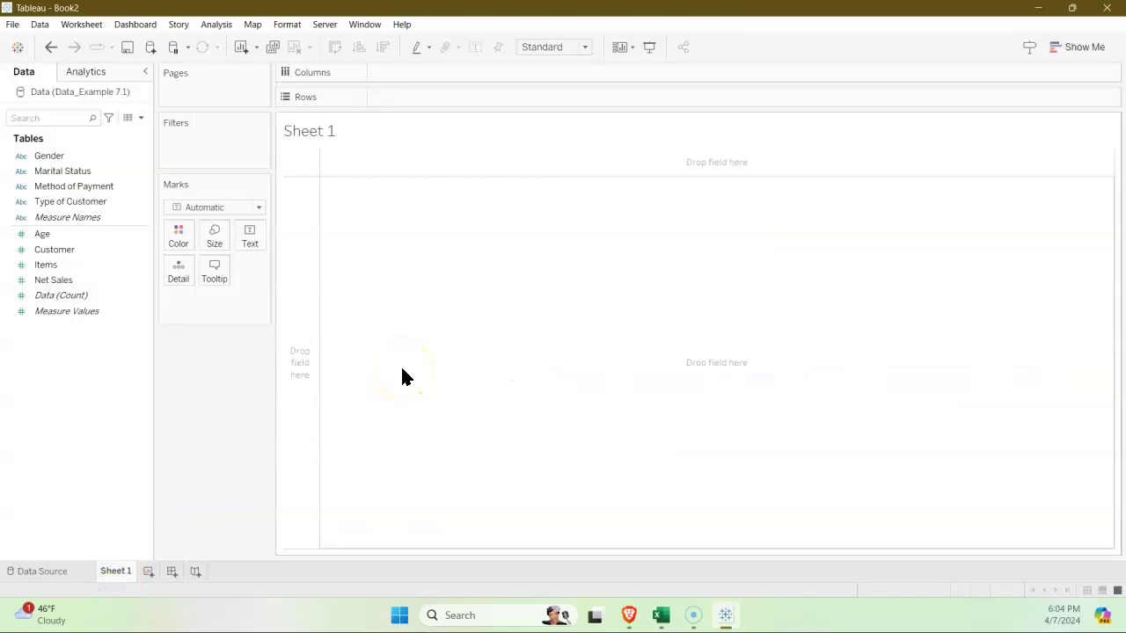
- Plot SUM(Net Sales) against SUM(Age) as a scatter plot and collapse the Show Me panel
click(51, 235)
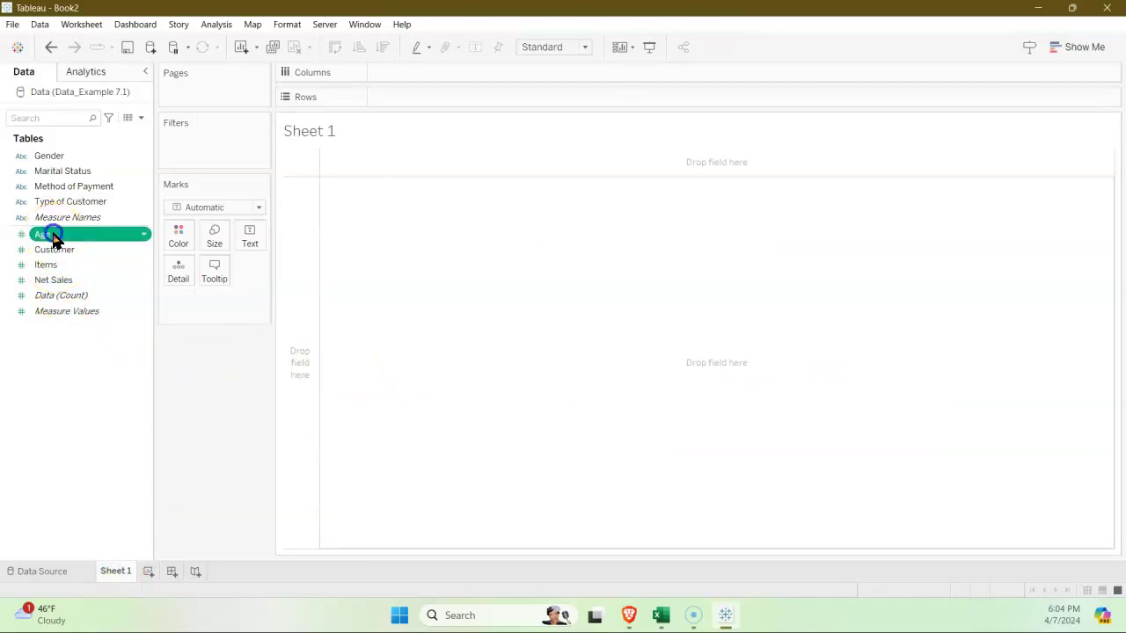
ctrl+click(83, 282)
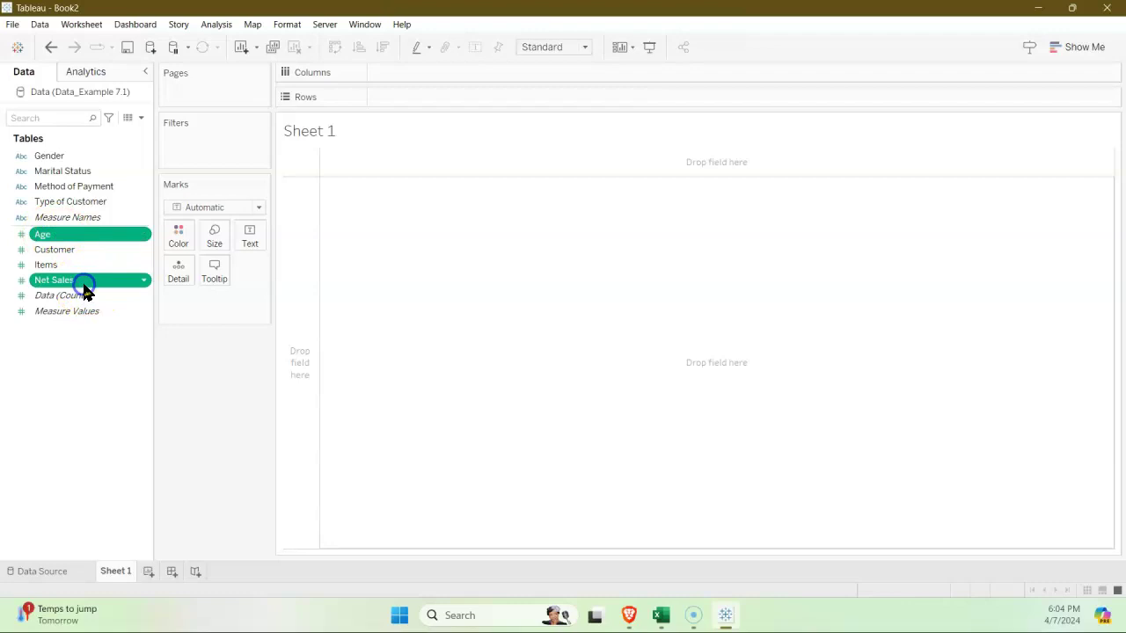
click(1055, 51)
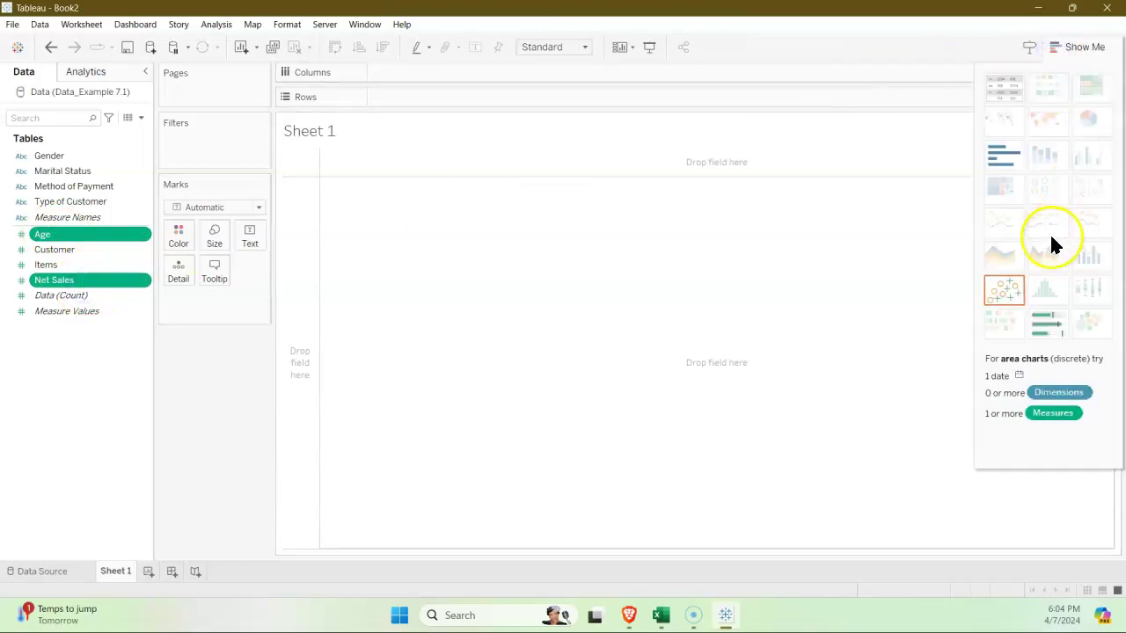
click(1007, 297)
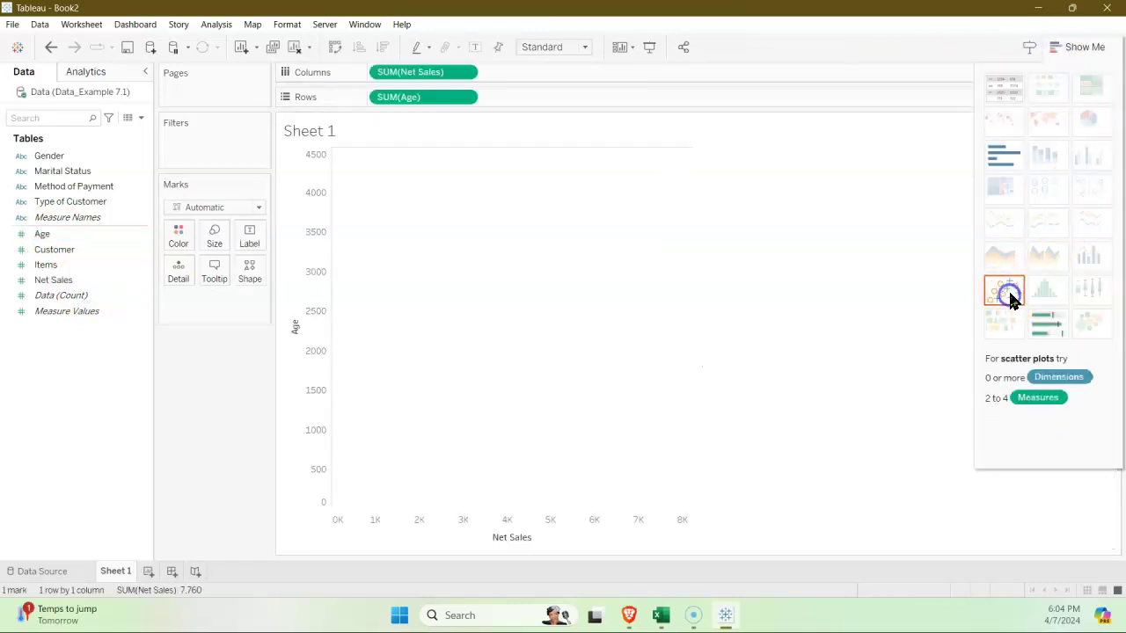
click(1070, 47)
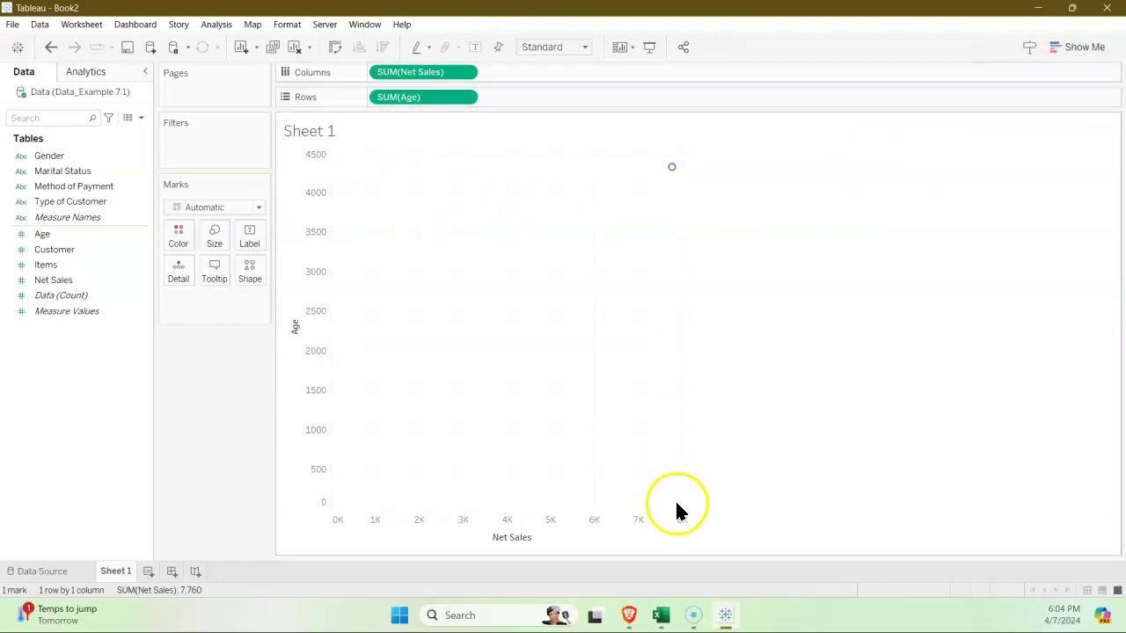
mouse_move(671, 170)
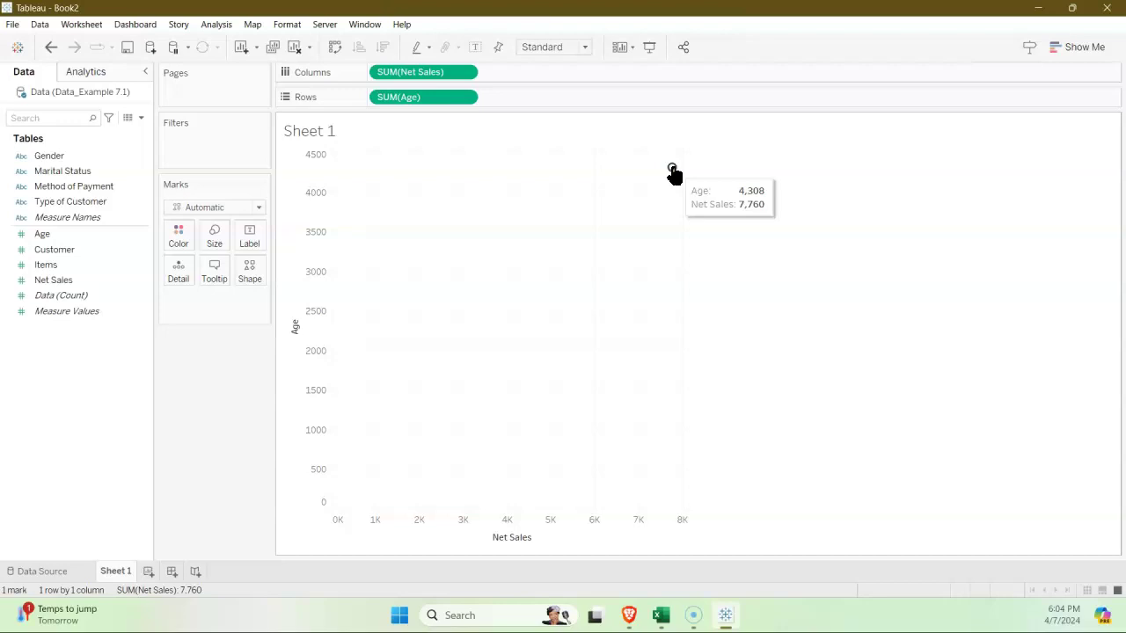
- Uncheck Aggregate Measures in the Analysis menu so all 100 Age vs Net Sales points appear
click(214, 26)
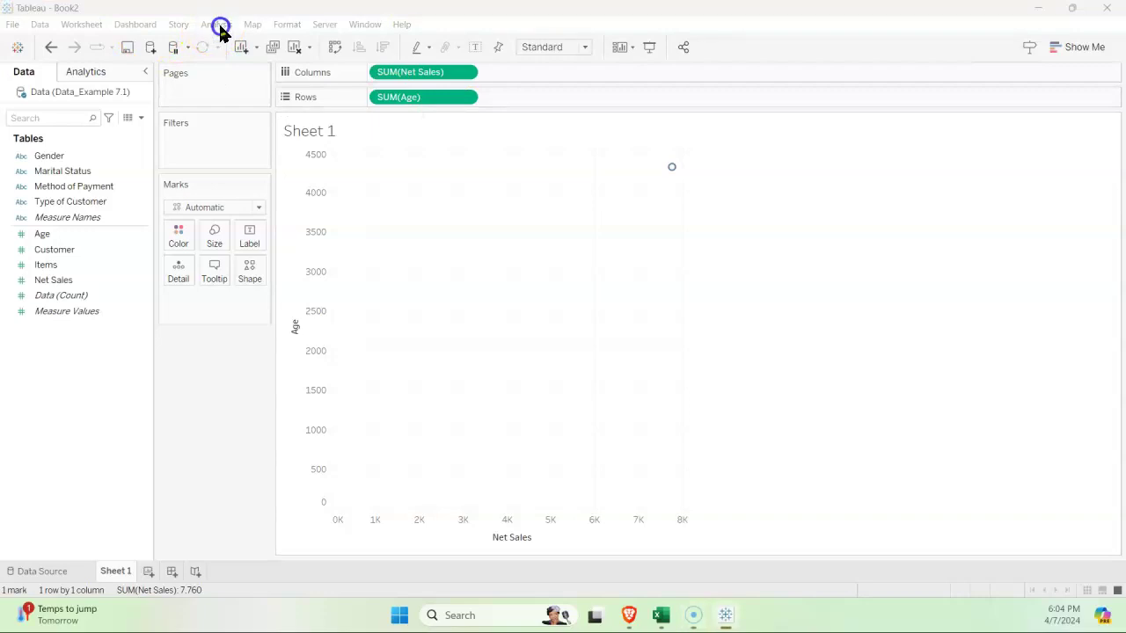
click(220, 33)
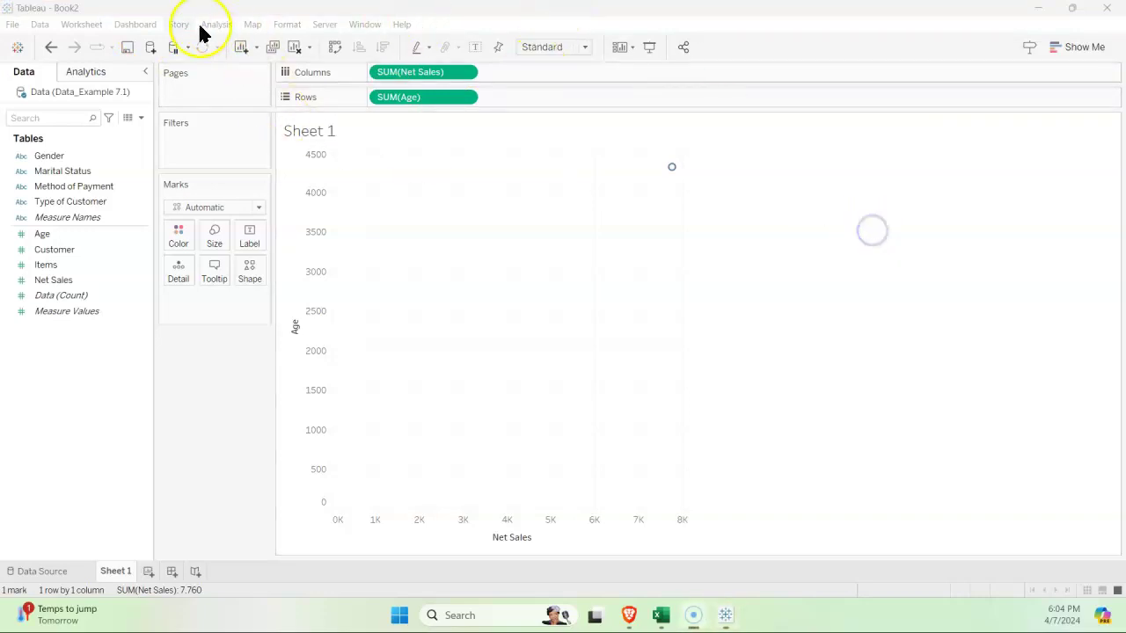
click(183, 27)
click(208, 30)
click(184, 32)
click(211, 25)
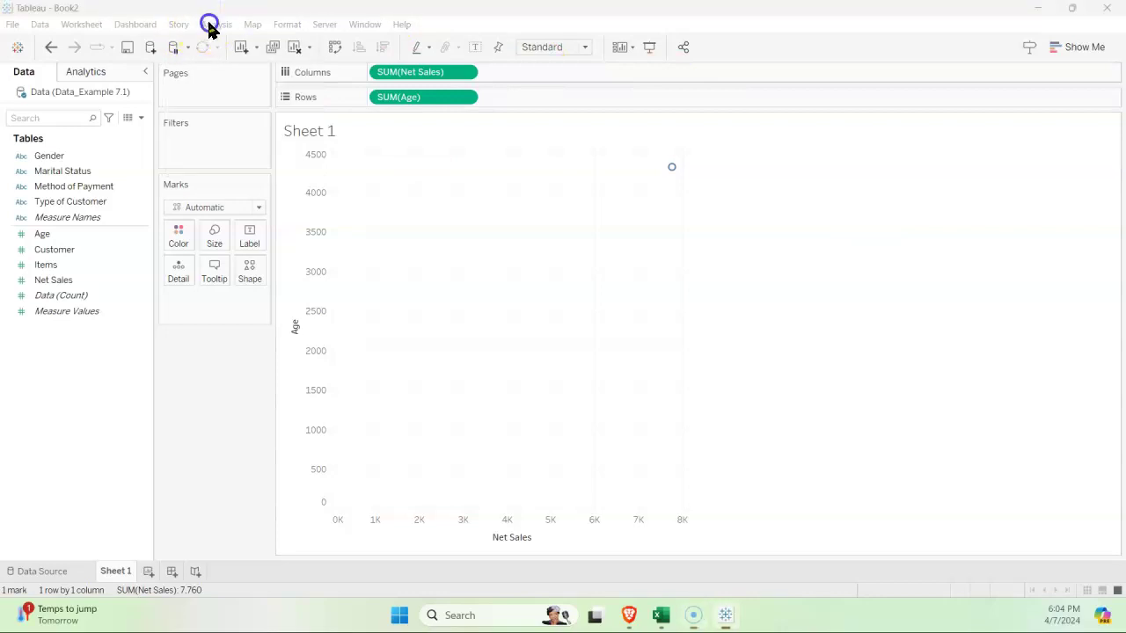
drag(985, 12, 974, 85)
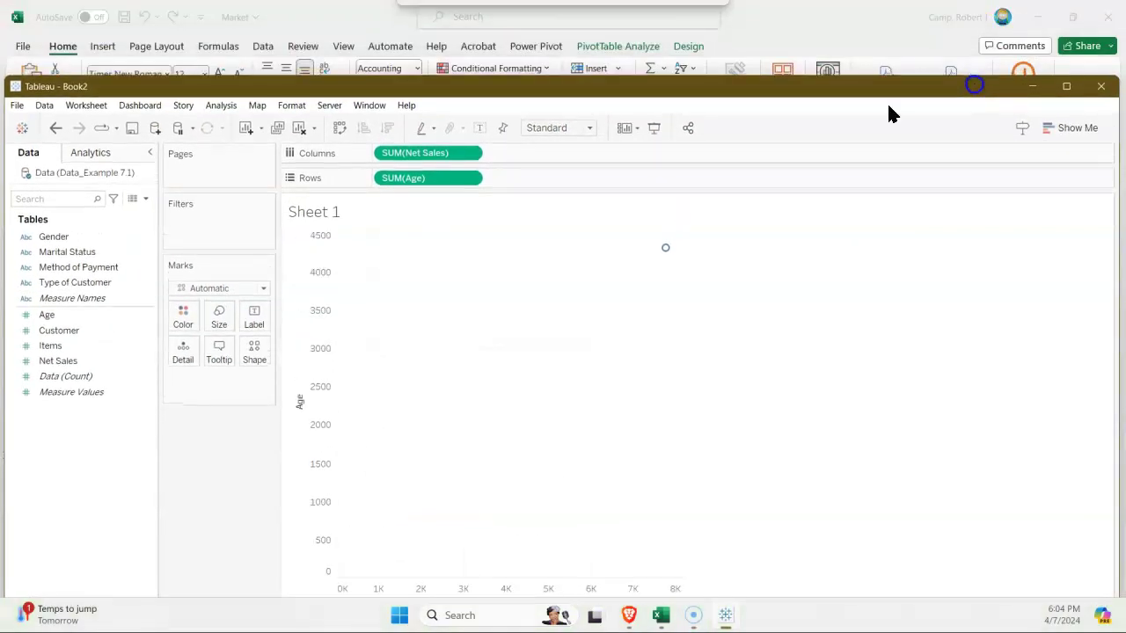
click(222, 106)
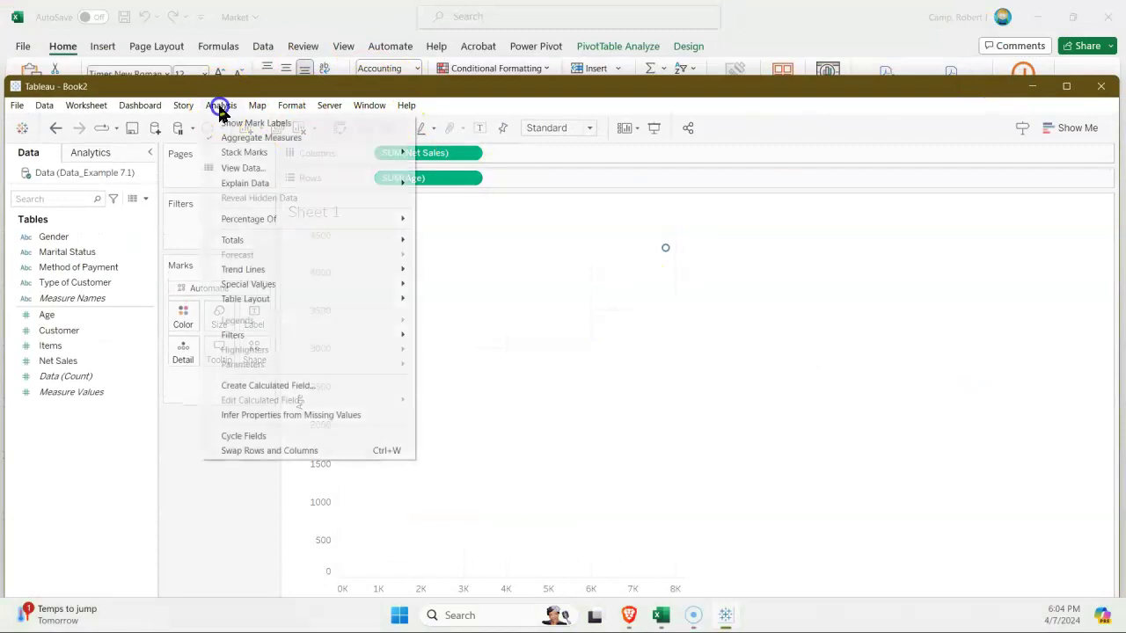
click(252, 138)
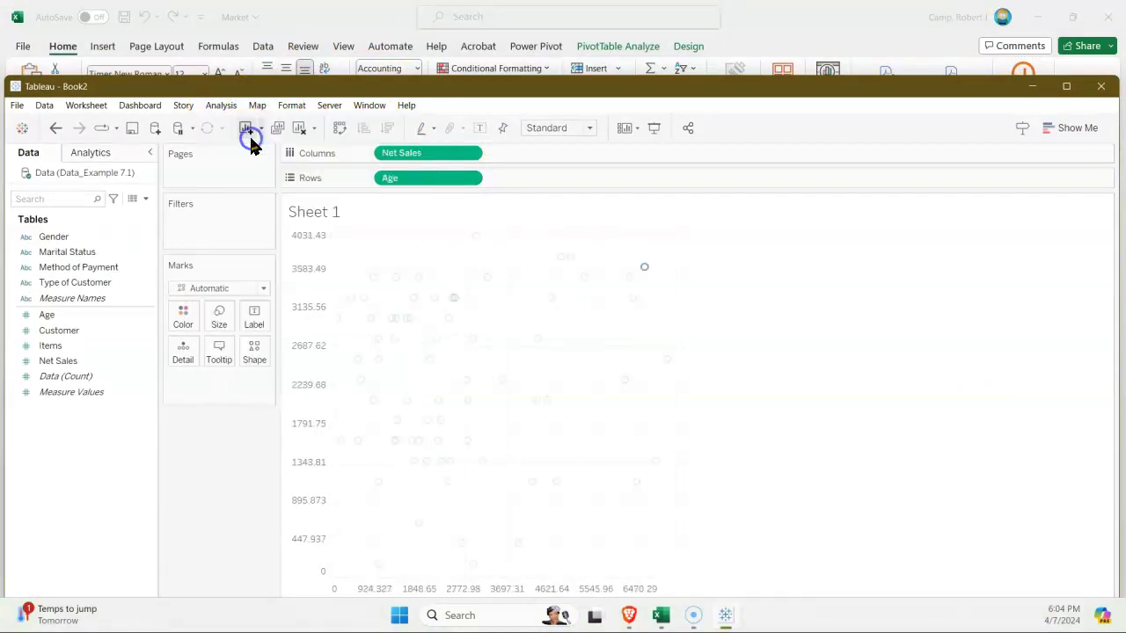
drag(816, 85, 819, 2)
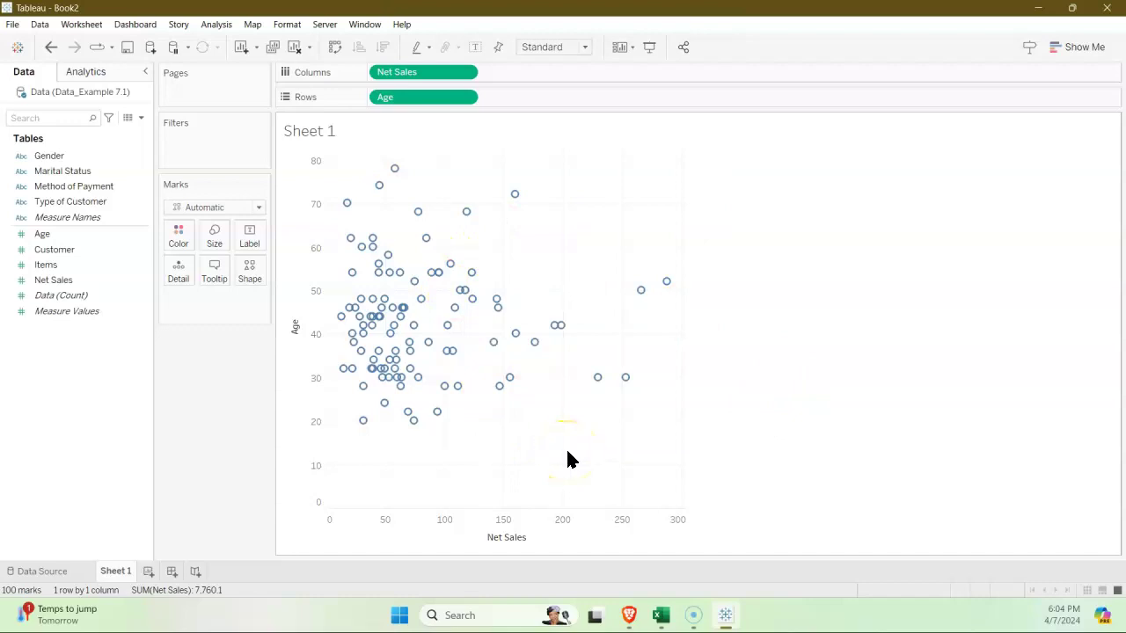
- Format Net Sales as Currency (Custom) with 0 decimal places, labelling the axis $0 to $300
right_click(499, 527)
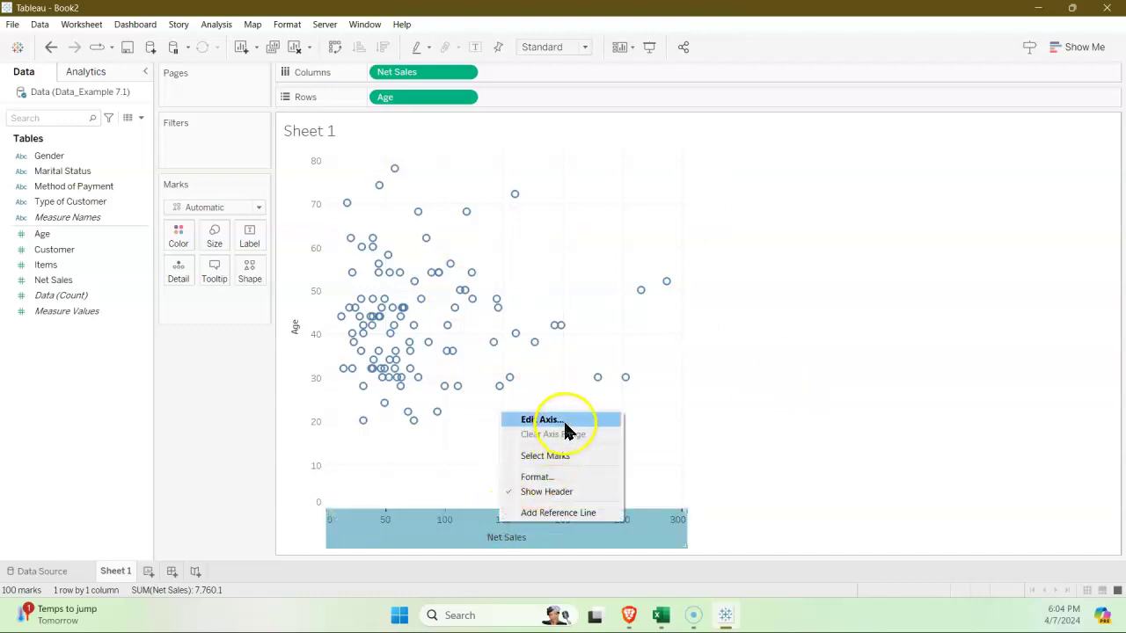
click(905, 464)
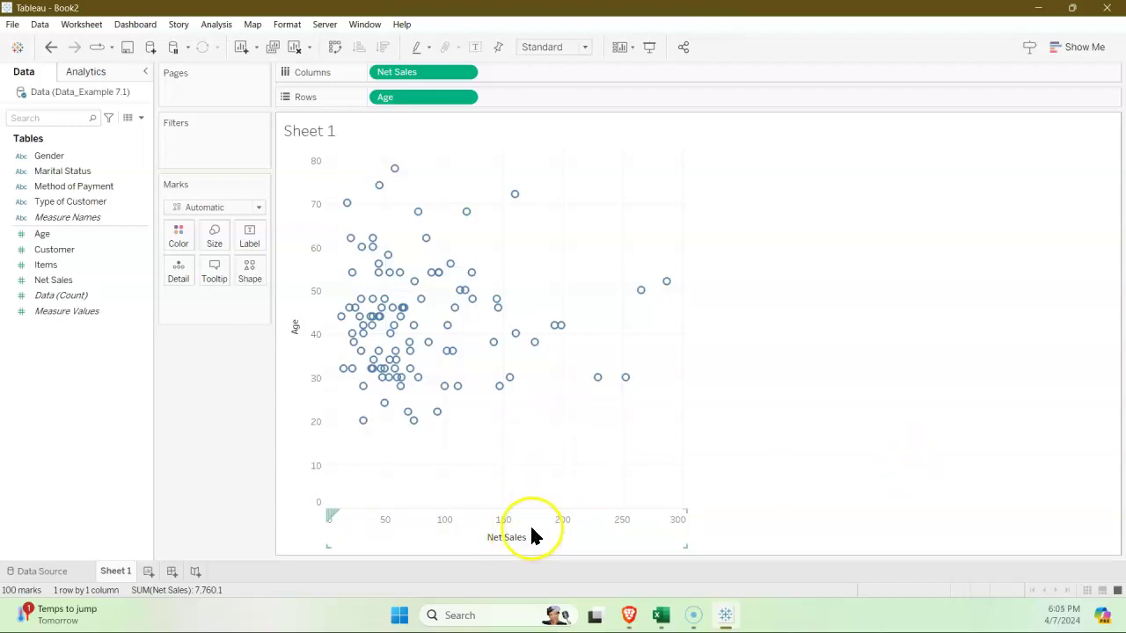
click(465, 73)
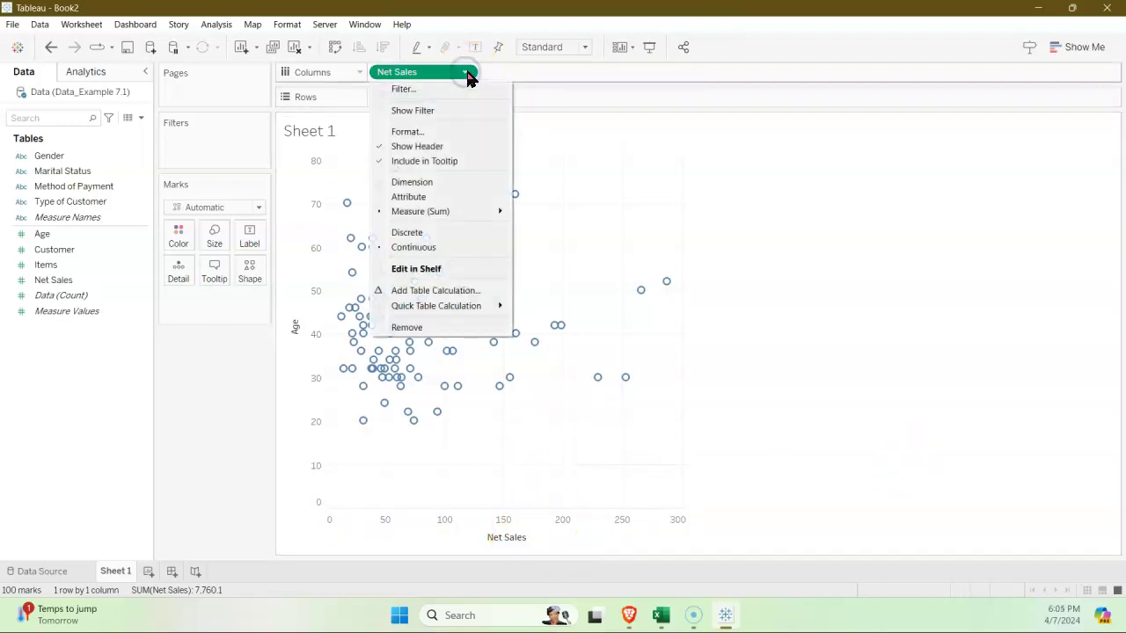
click(431, 132)
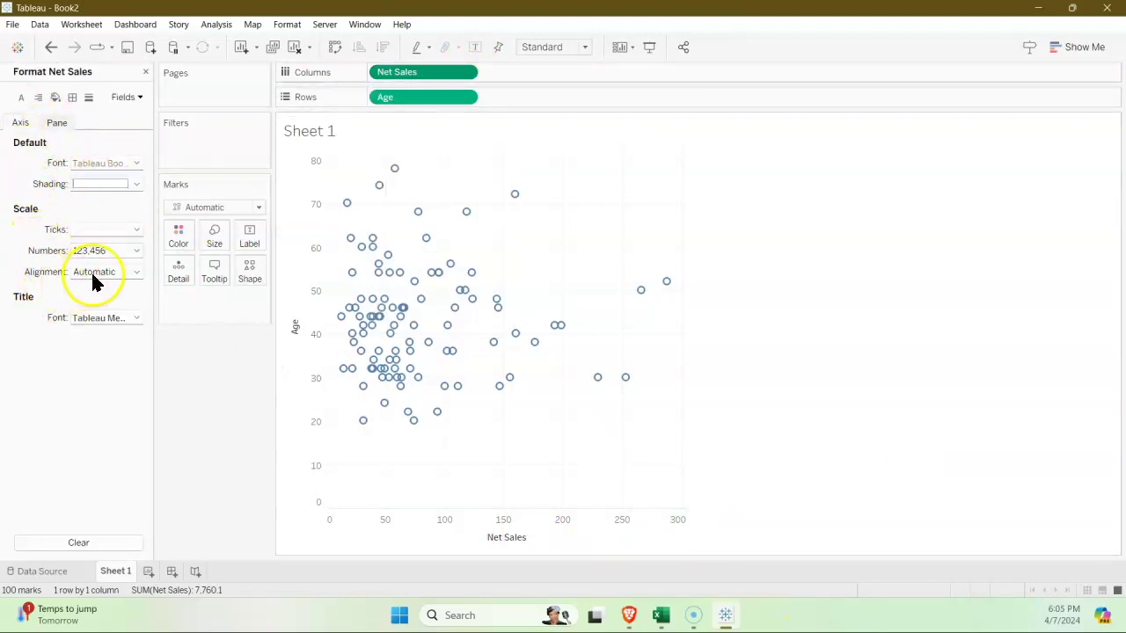
click(118, 251)
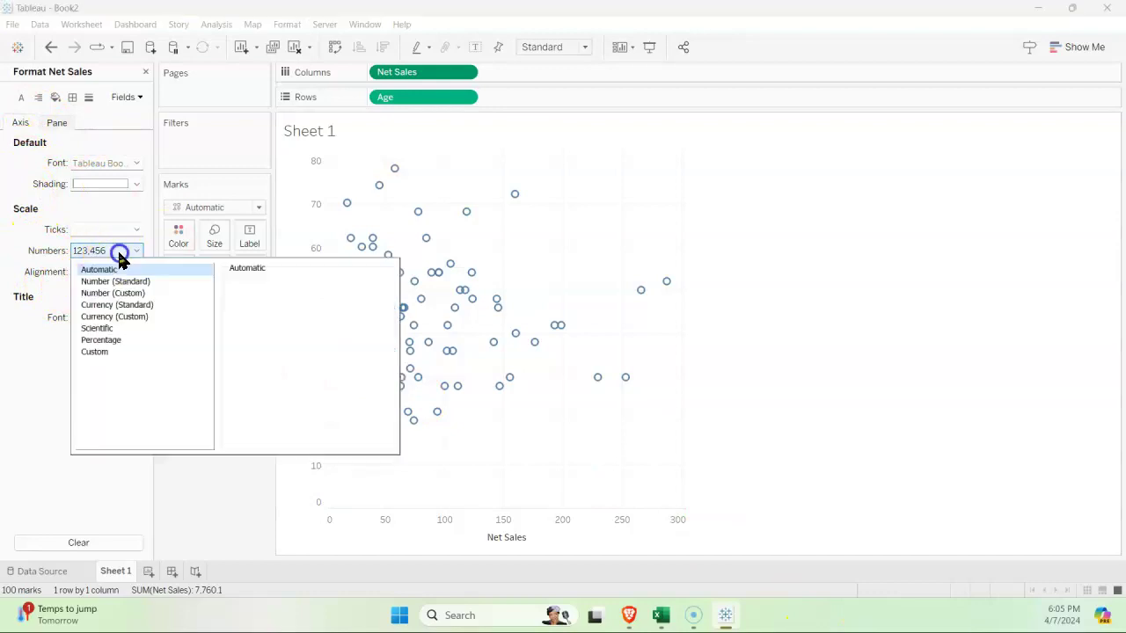
click(138, 316)
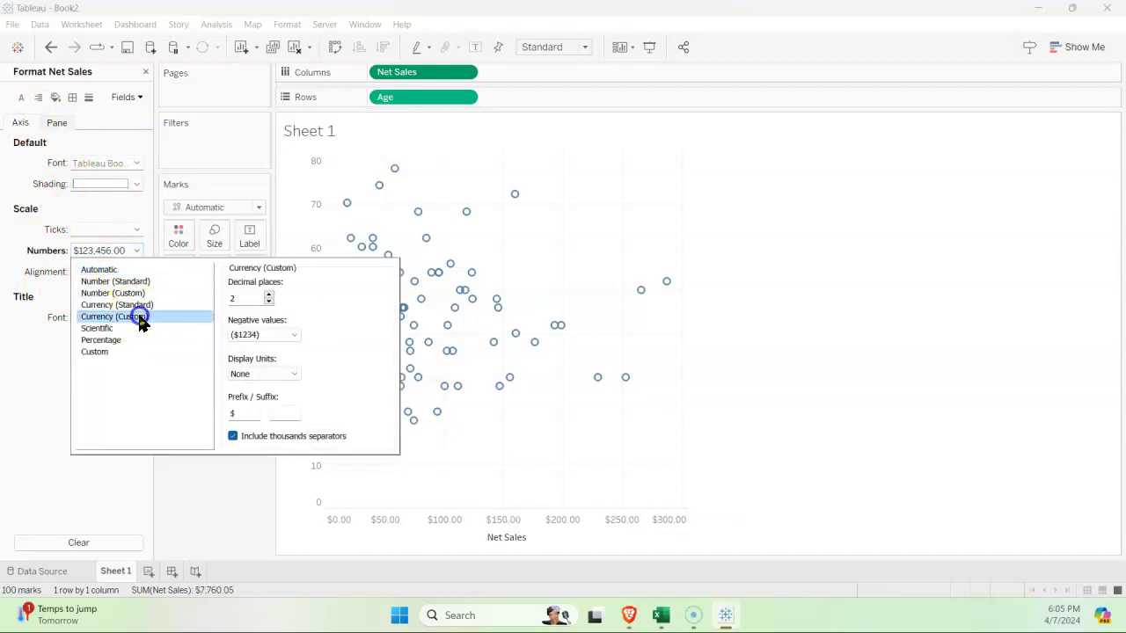
click(268, 302)
click(268, 301)
click(207, 475)
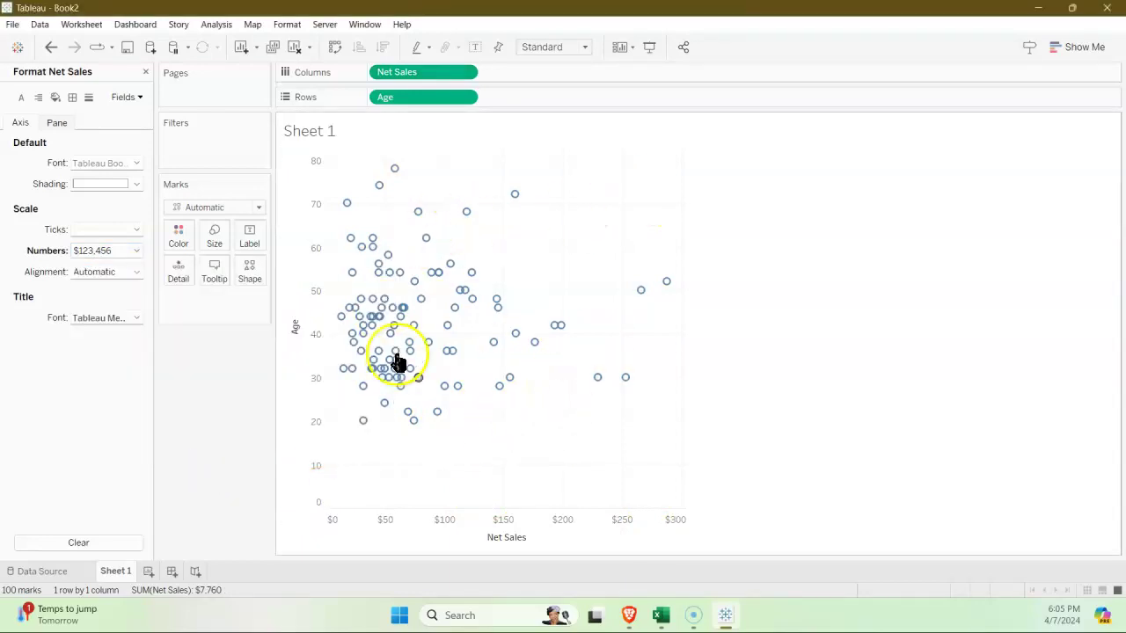
- Show a trend line on the scatter plot, nearly flat around age 43, then deselect the marks
mouse_move(512, 380)
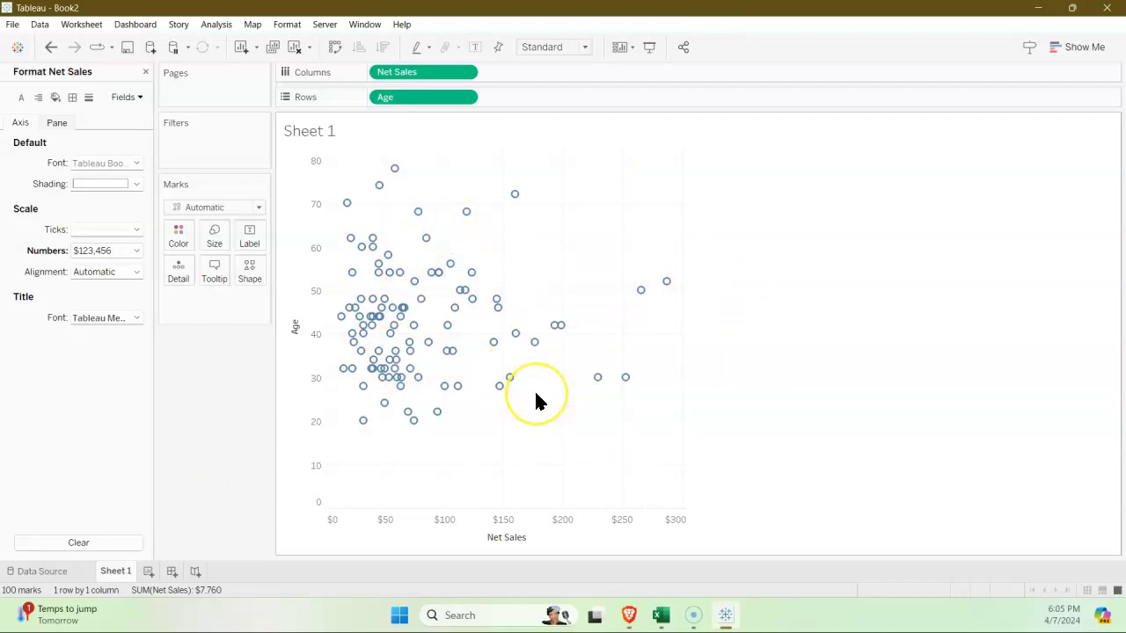
mouse_move(410, 228)
right_click(460, 308)
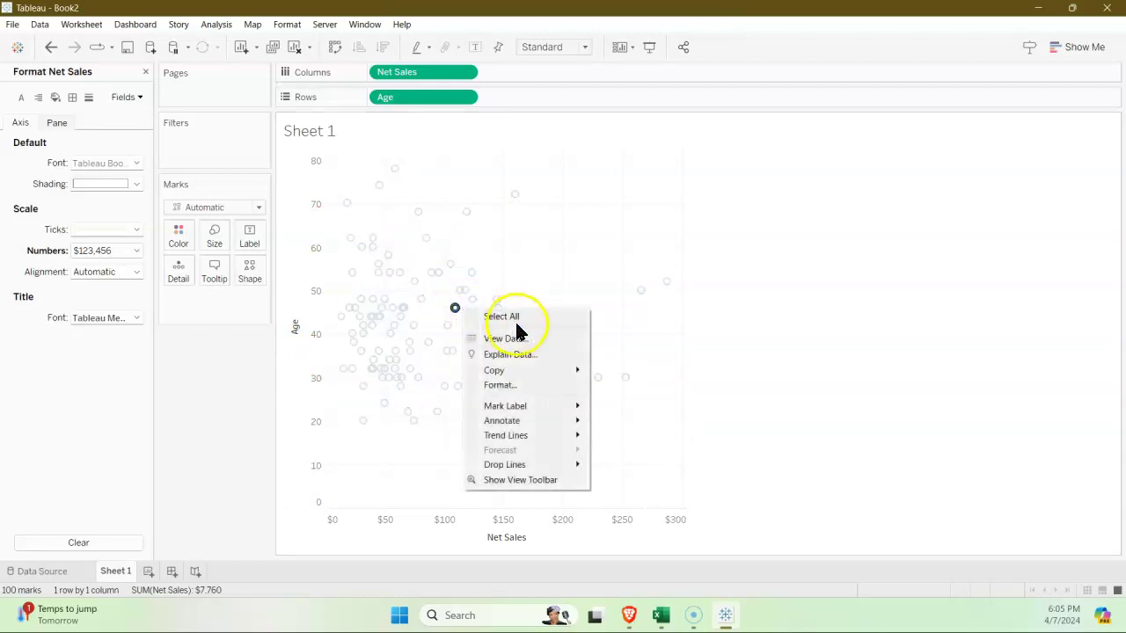
mouse_move(552, 422)
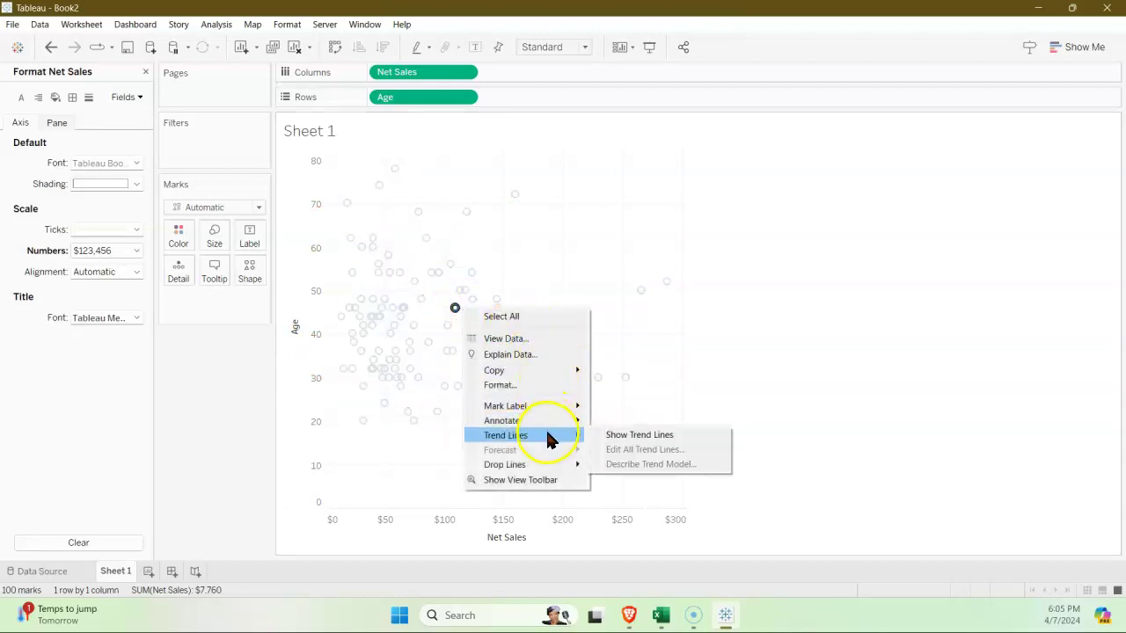
click(630, 439)
click(755, 397)
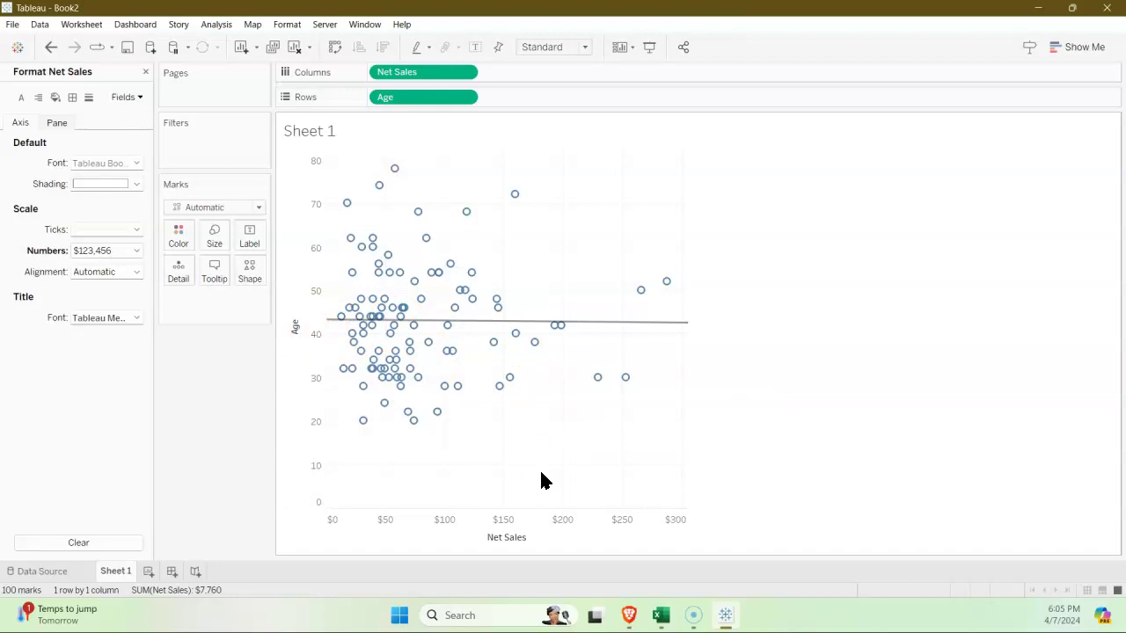
mouse_move(600, 330)
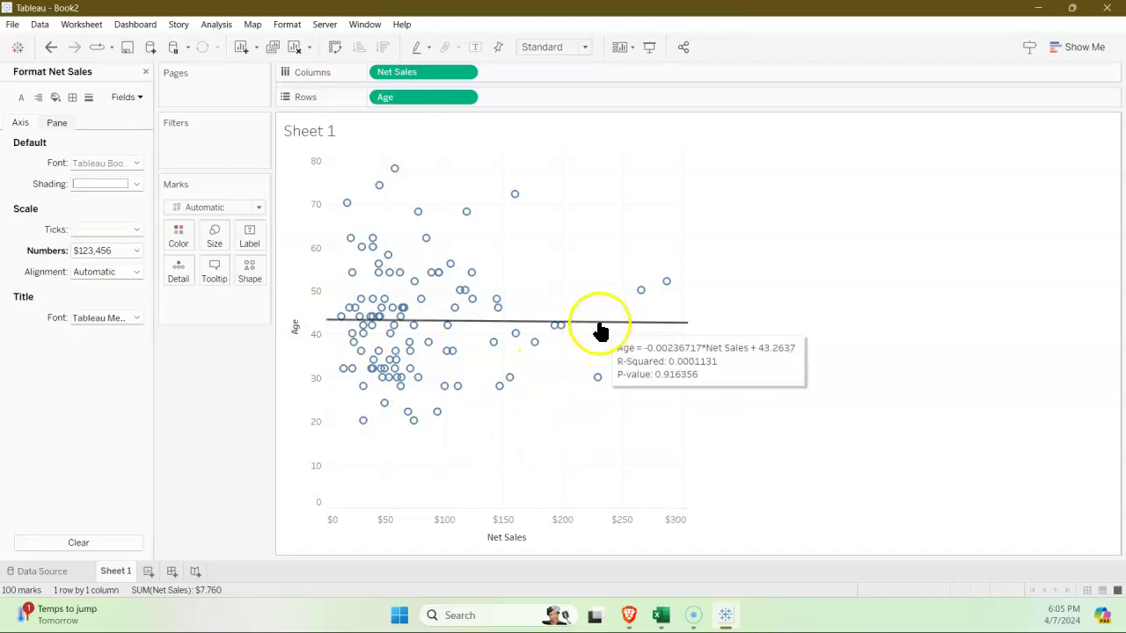